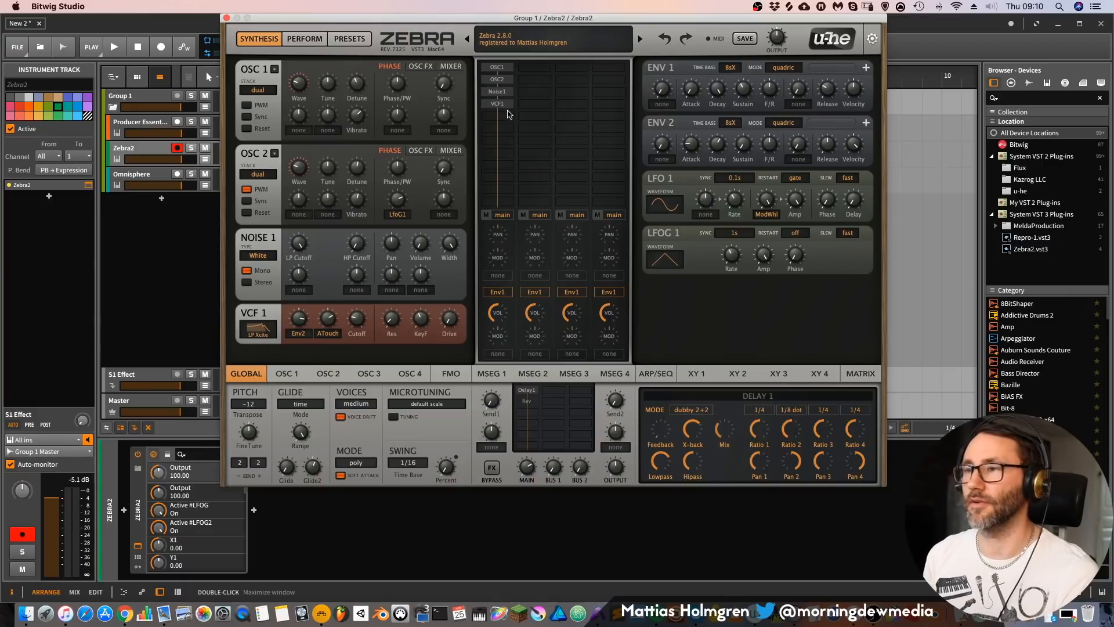
Step: Show oscillator 1's wave settings and review the filter types available for VCF 1
{"action": "left_click", "coordinate": [498, 68]}
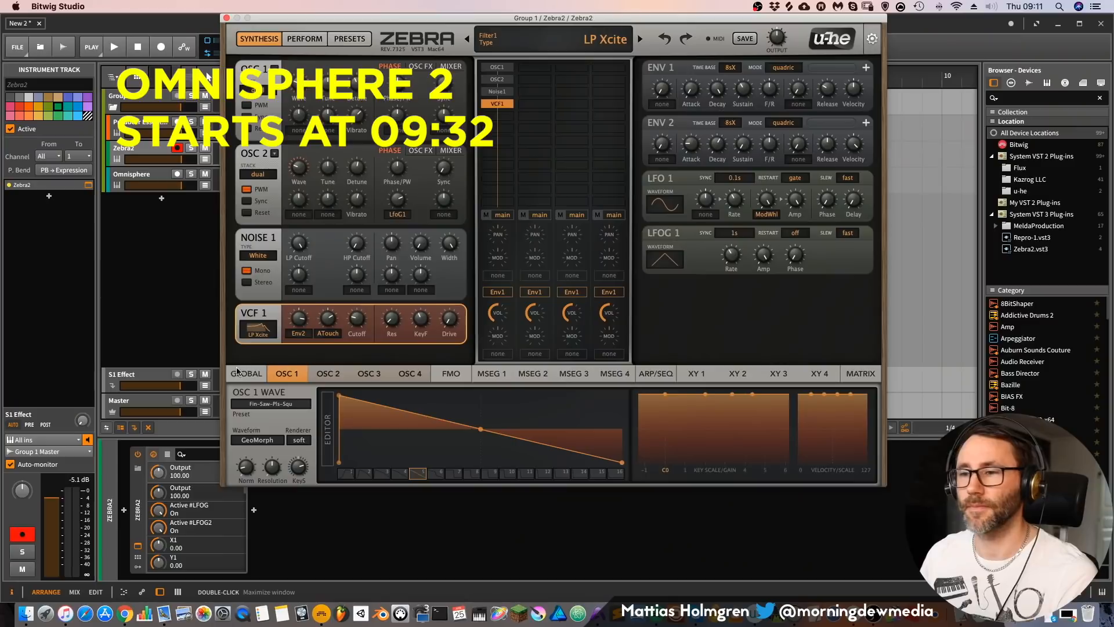
{"action": "left_click", "coordinate": [265, 339]}
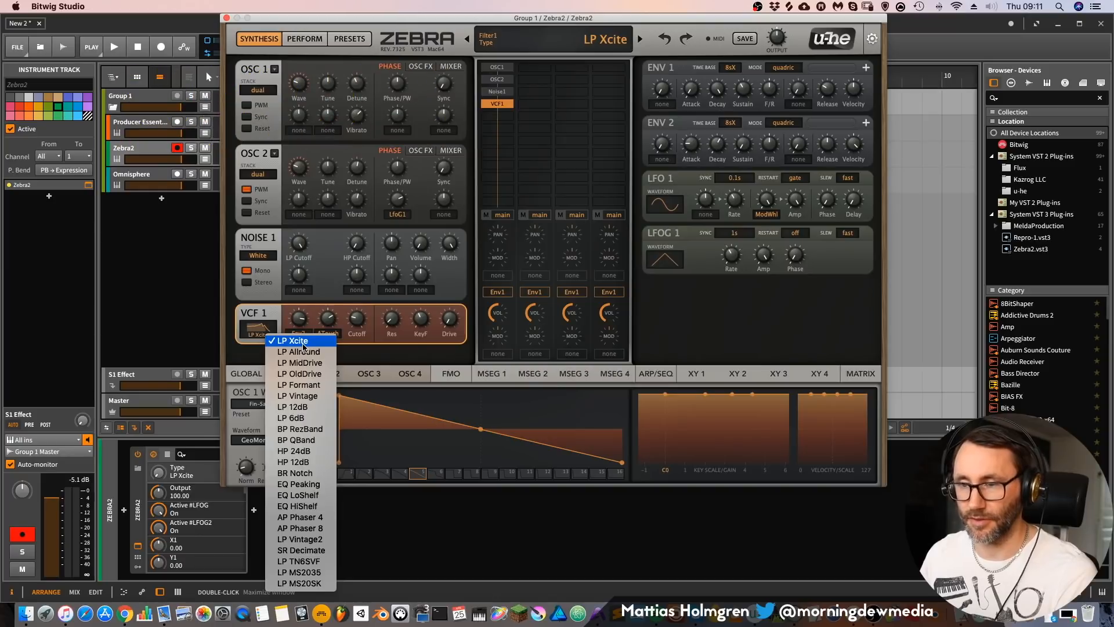
{"action": "left_click", "coordinate": [266, 314]}
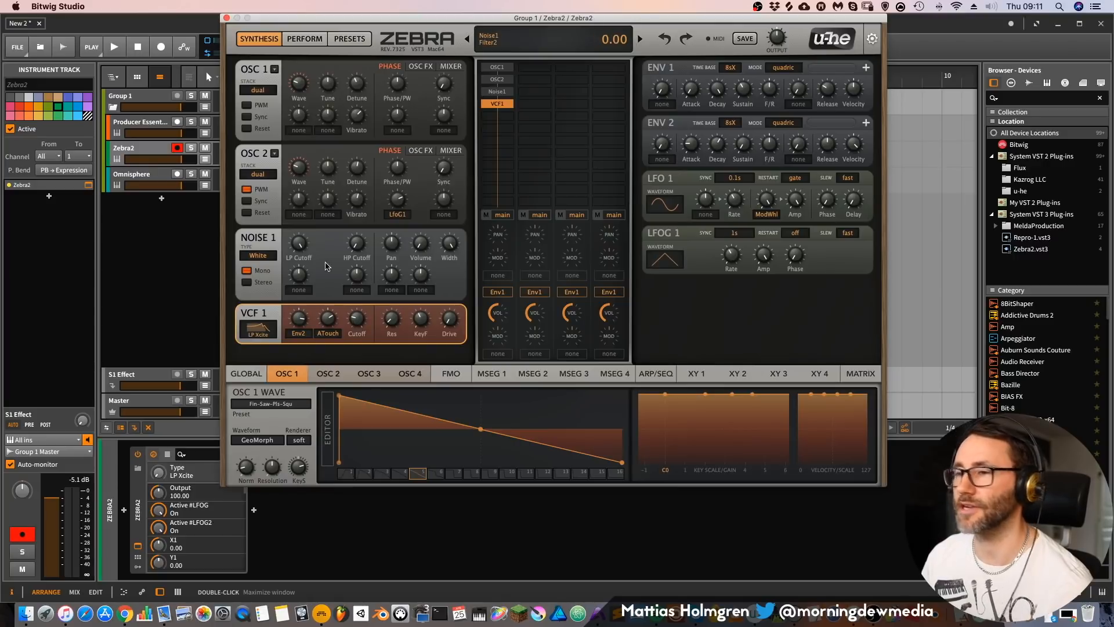
Step: Tune VCF 1 by raising its drive, setting resonance to about 17.5 and cutoff to 47
{"action": "mouse_move", "coordinate": [357, 320]}
{"action": "left_mouse_down"}
{"action": "mouse_move", "coordinate": [358, 336]}
{"action": "mouse_move", "coordinate": [354, 279]}
{"action": "mouse_move", "coordinate": [353, 315]}
{"action": "mouse_move", "coordinate": [301, 327]}
{"action": "mouse_move", "coordinate": [324, 344]}
{"action": "mouse_move", "coordinate": [361, 326]}
{"action": "mouse_move", "coordinate": [363, 293]}
{"action": "mouse_move", "coordinate": [363, 314]}
{"action": "left_mouse_up"}
{"action": "left_click_drag", "start_coordinate": [450, 319], "coordinate": [448, 301]}
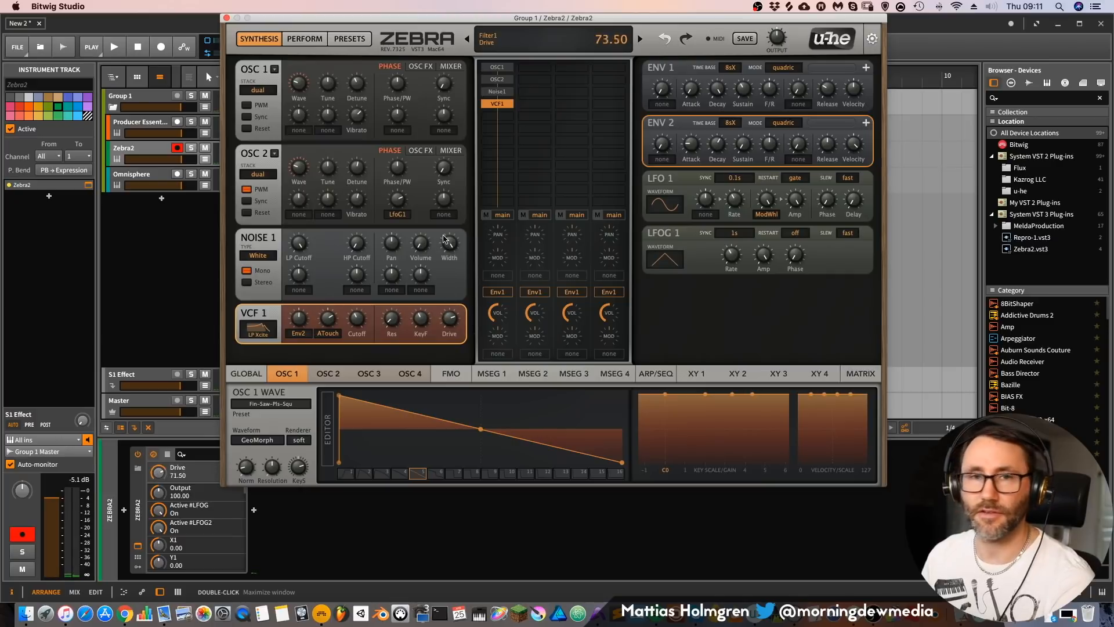
{"action": "left_click", "coordinate": [393, 320]}
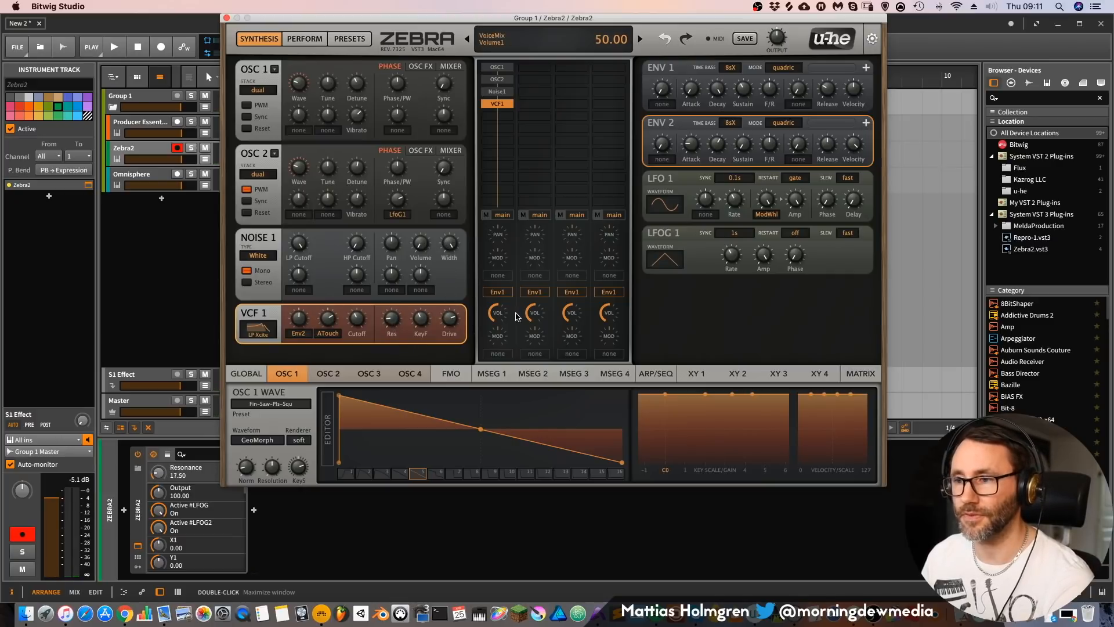
{"action": "left_click_drag", "start_coordinate": [392, 323], "coordinate": [360, 326]}
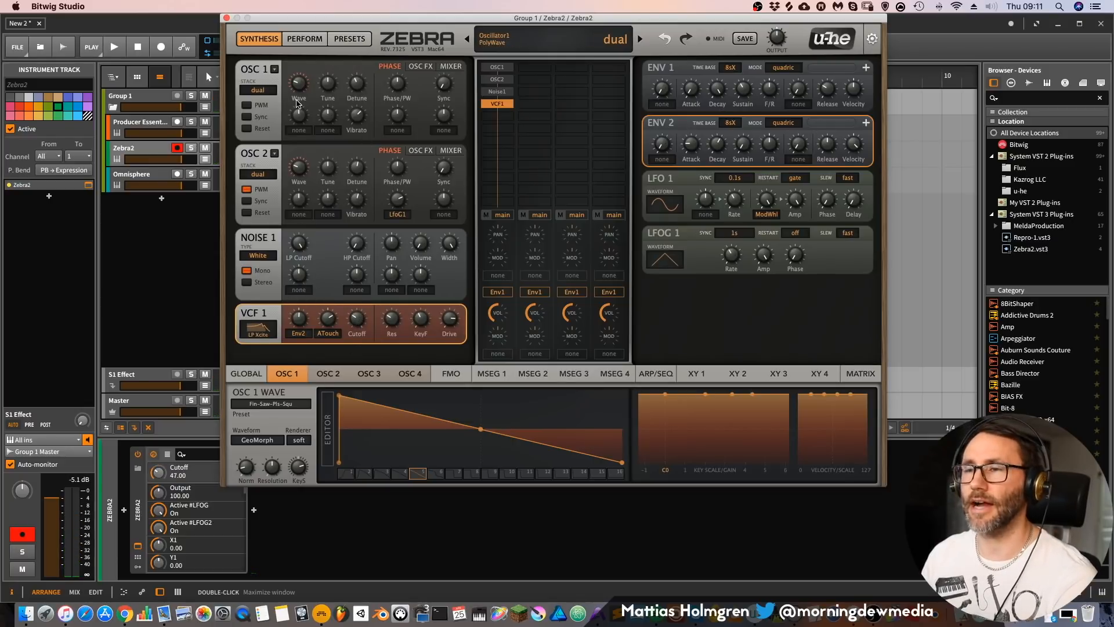
Step: Set the voice stack of both OSC 1 and OSC 2 to eleven
{"action": "left_click", "coordinate": [261, 90]}
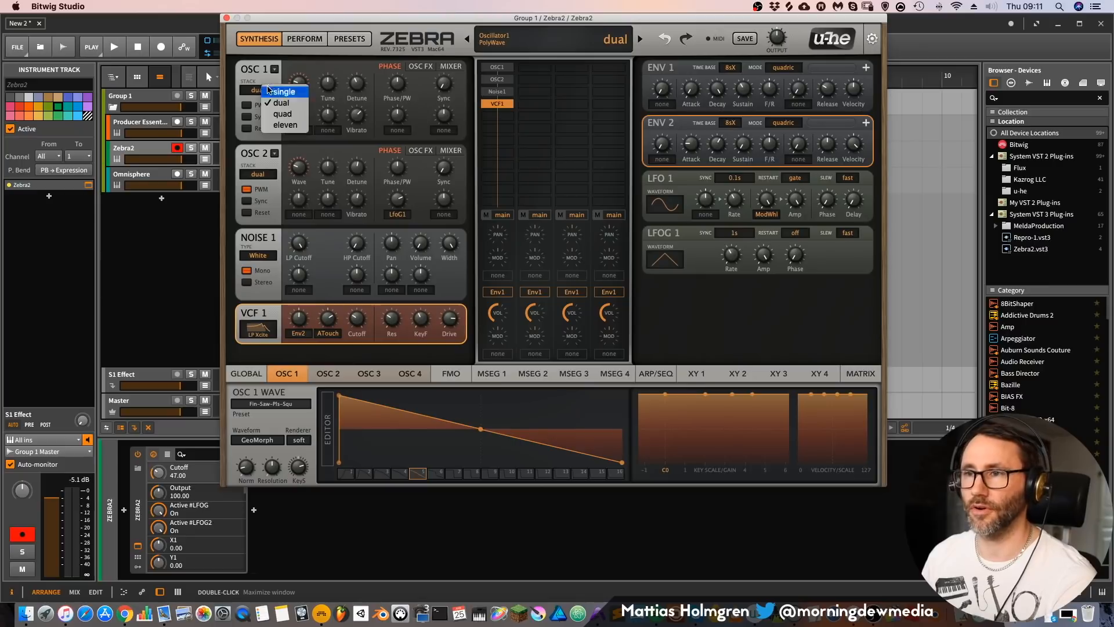
{"action": "left_click", "coordinate": [291, 126]}
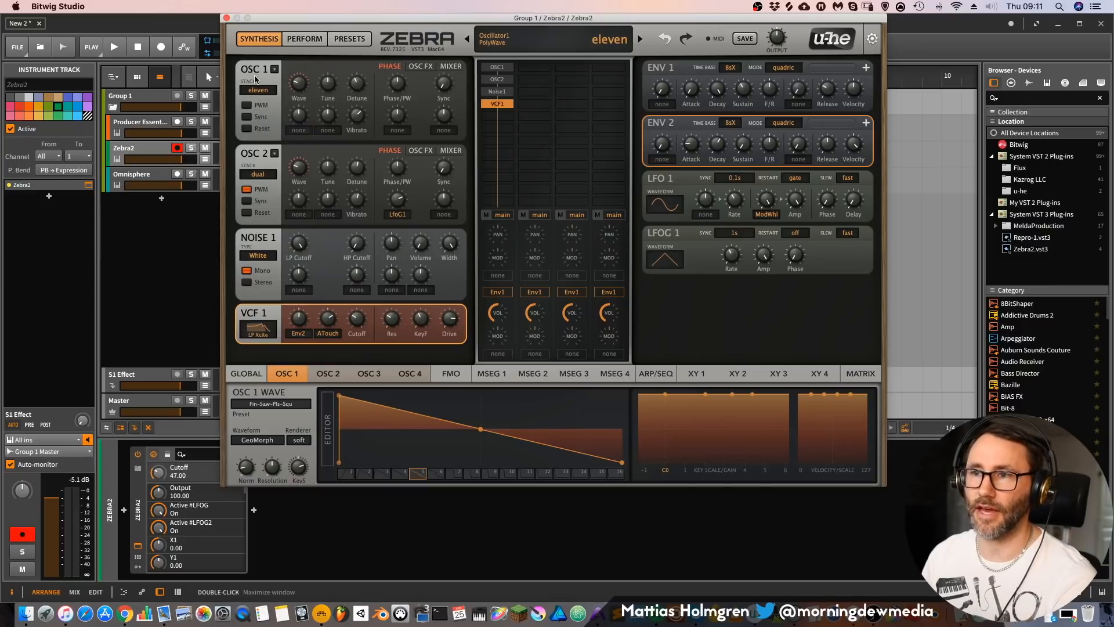
{"action": "left_click", "coordinate": [259, 174]}
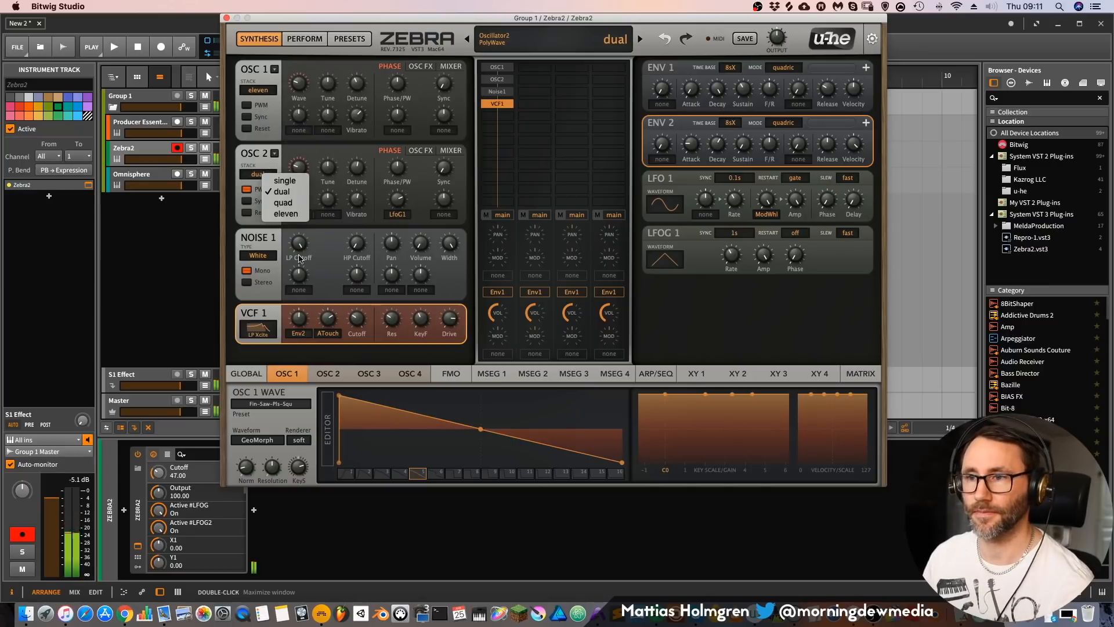
{"action": "left_click", "coordinate": [273, 212]}
Step: Switch VCF 1 to the LP Allround filter type and raise its cutoff to 60
{"action": "mouse_move", "coordinate": [357, 318]}
{"action": "left_mouse_down"}
{"action": "mouse_move", "coordinate": [355, 271]}
{"action": "mouse_move", "coordinate": [368, 320]}
{"action": "left_mouse_up"}
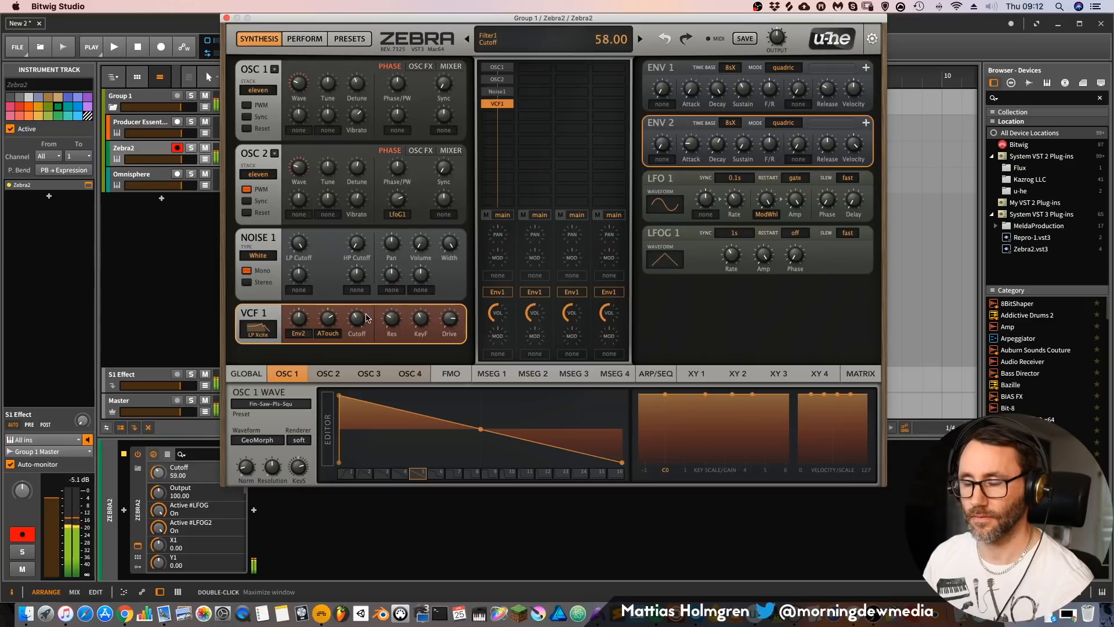
{"action": "left_click", "coordinate": [266, 339]}
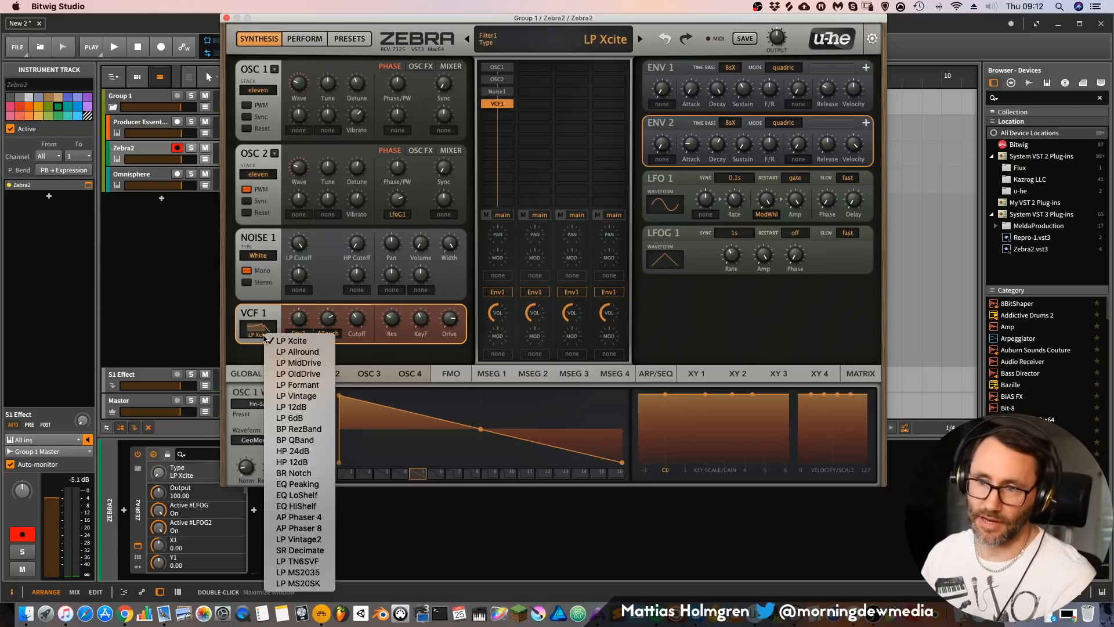
{"action": "left_click", "coordinate": [297, 352]}
{"action": "left_click", "coordinate": [357, 317]}
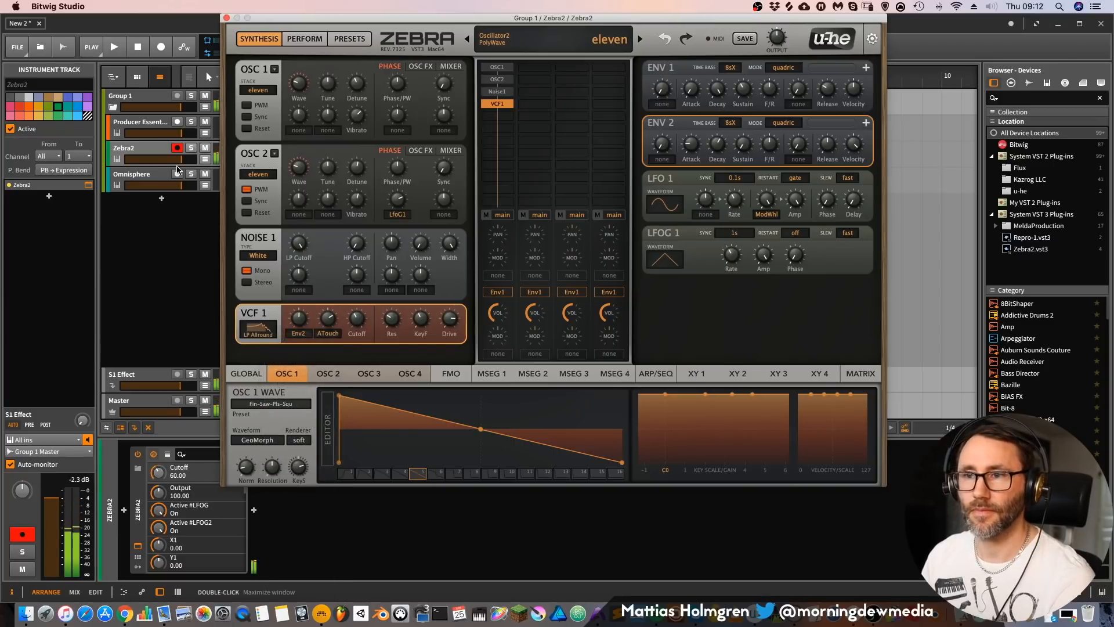
Step: Lower the Zebra2 track's volume and adjust VCF 1's resonance and cutoff, with cutoff at 56
{"action": "left_click_drag", "start_coordinate": [177, 159], "coordinate": [170, 160]}
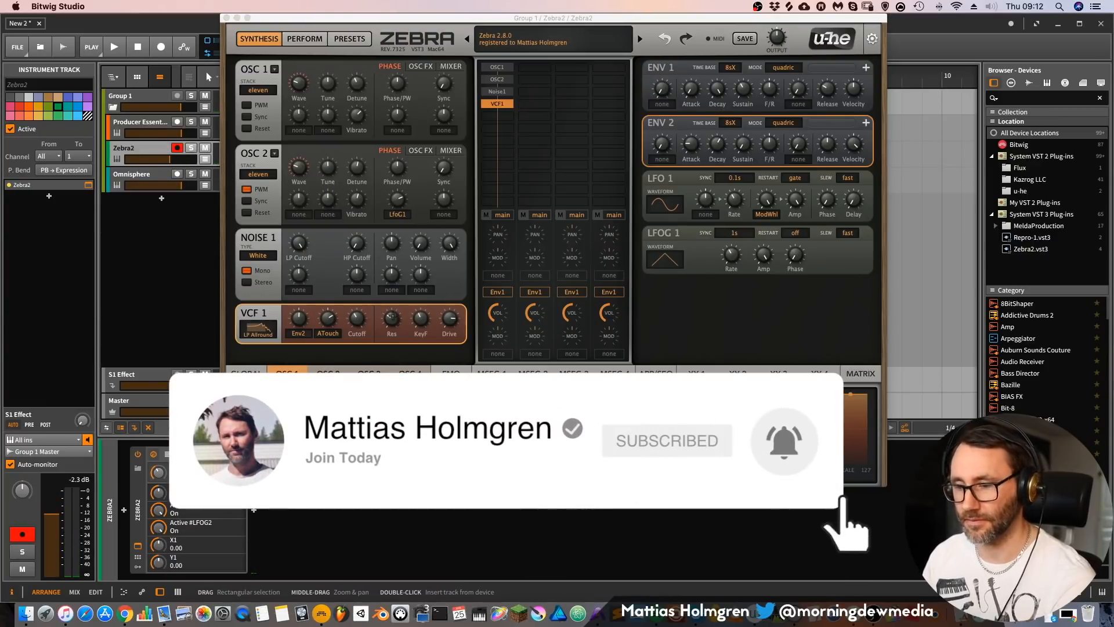
{"action": "left_click_drag", "start_coordinate": [392, 324], "coordinate": [393, 303]}
{"action": "left_click_drag", "start_coordinate": [329, 325], "coordinate": [329, 320]}
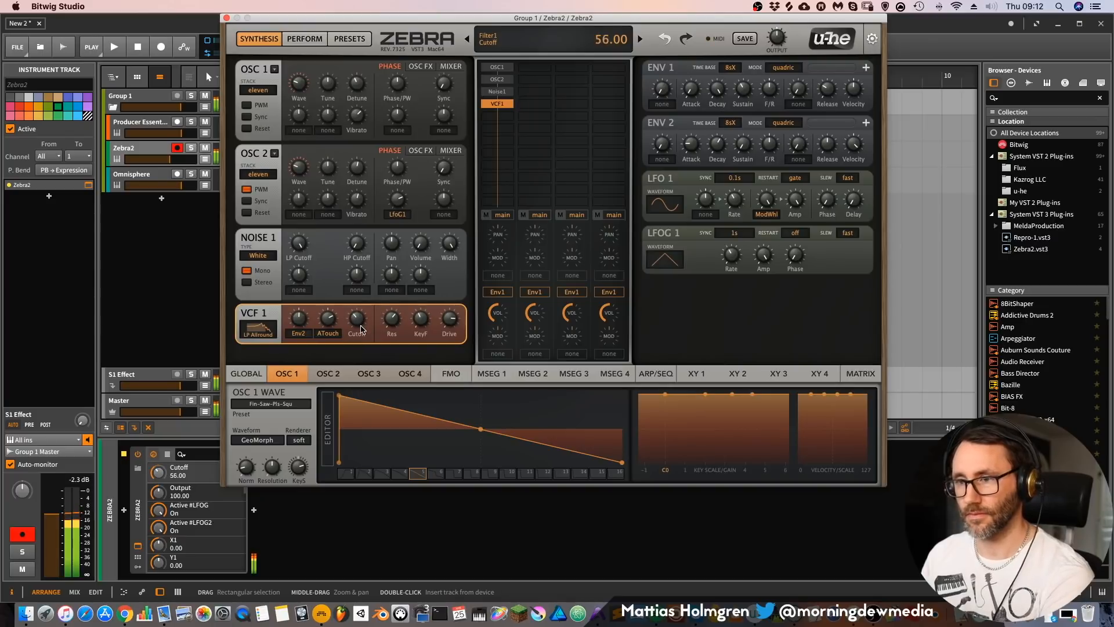
Step: Audition other VCF 1 filter types, choose BR Notch and set the cutoff to 63
{"action": "left_click", "coordinate": [259, 327]}
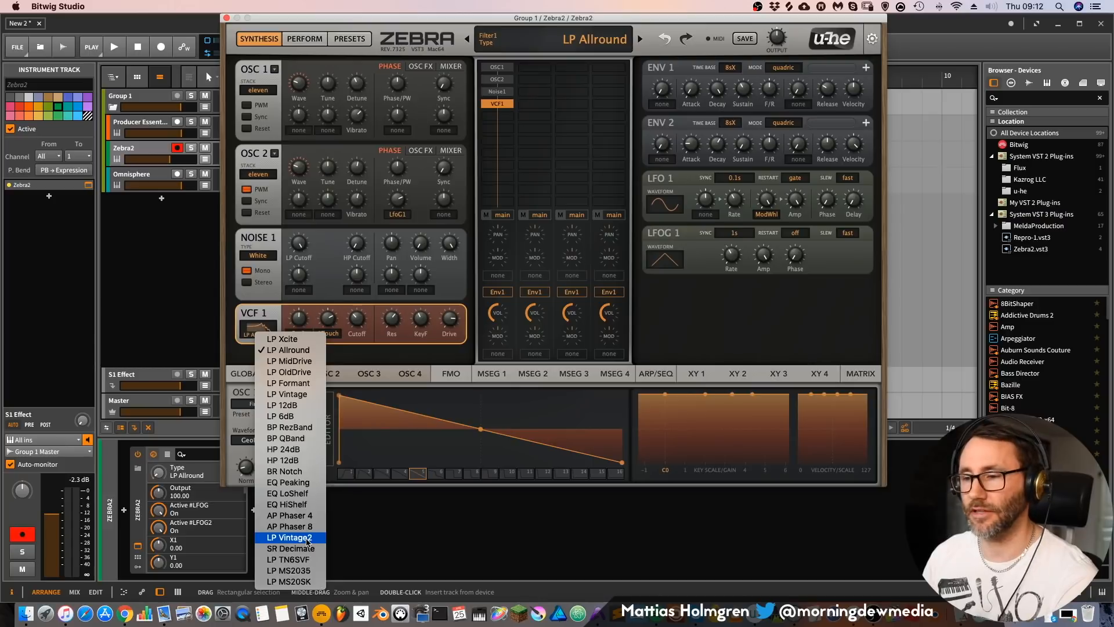
{"action": "left_click", "coordinate": [307, 542]}
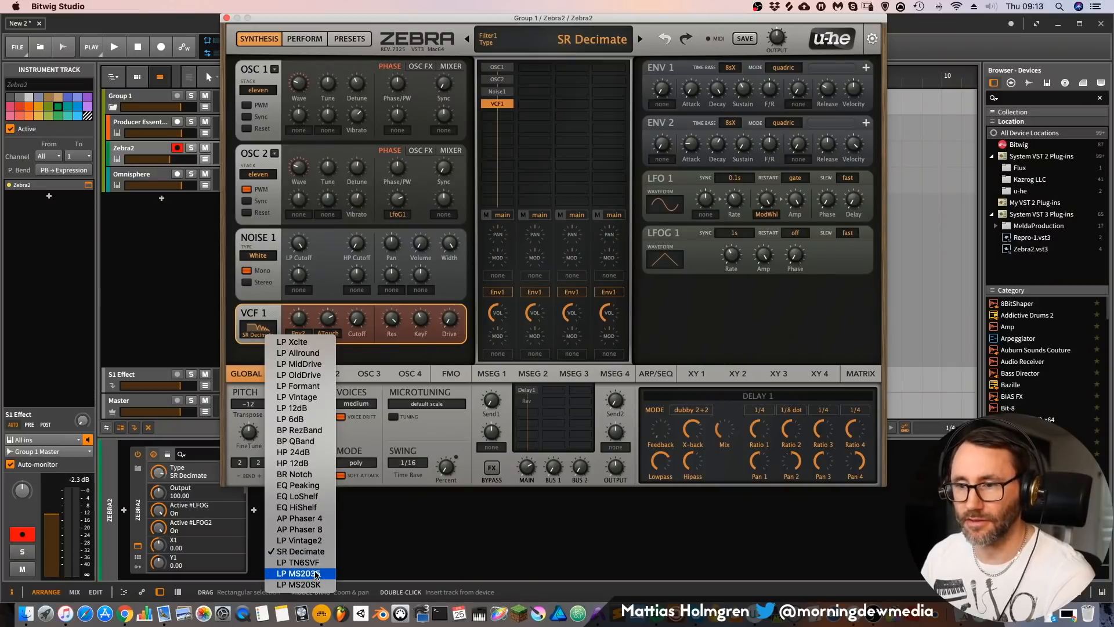
{"action": "left_click", "coordinate": [302, 474]}
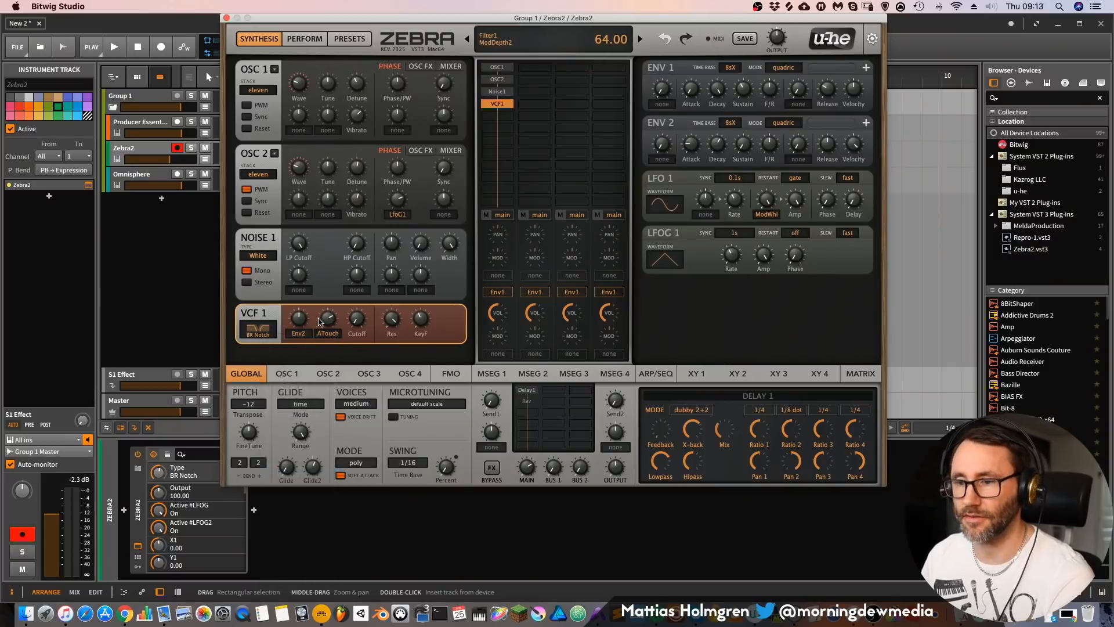
{"action": "mouse_move", "coordinate": [356, 312]}
{"action": "left_mouse_down"}
{"action": "mouse_move", "coordinate": [356, 293]}
{"action": "mouse_move", "coordinate": [372, 321]}
{"action": "mouse_move", "coordinate": [357, 324]}
{"action": "mouse_move", "coordinate": [360, 309]}
{"action": "mouse_move", "coordinate": [359, 347]}
{"action": "mouse_move", "coordinate": [360, 303]}
{"action": "mouse_move", "coordinate": [360, 348]}
{"action": "mouse_move", "coordinate": [357, 319]}
{"action": "mouse_move", "coordinate": [357, 329]}
{"action": "left_mouse_up"}
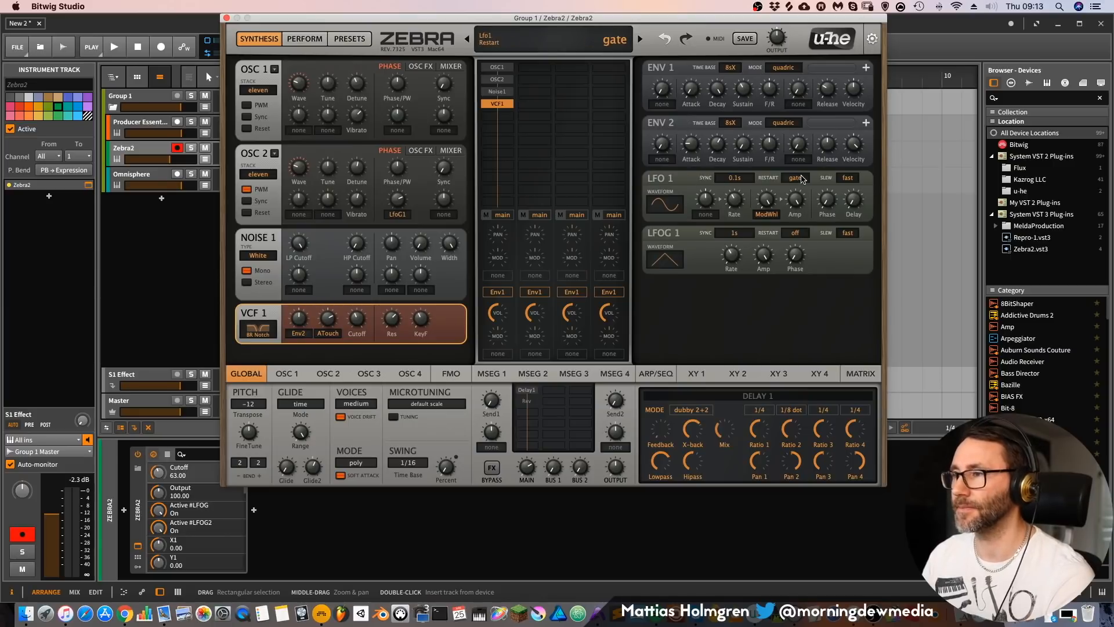
Step: Move VCF 1 one slot down in the first lane and toggle its bypass on and off
{"action": "left_click_drag", "start_coordinate": [508, 105], "coordinate": [511, 131]}
{"action": "double_click", "coordinate": [505, 114]}
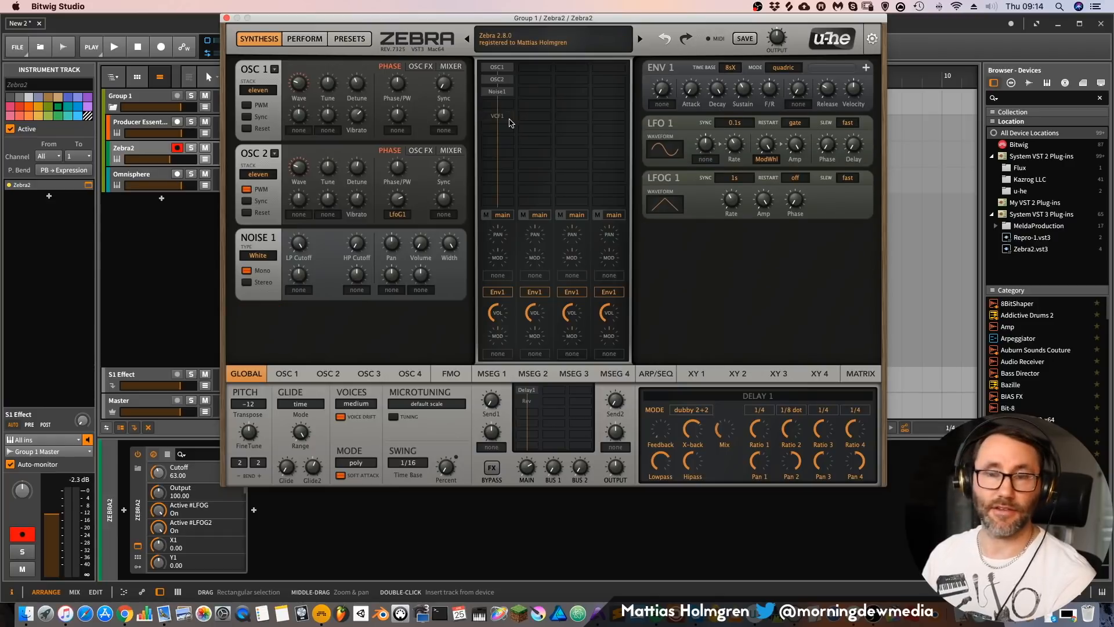
{"action": "double_click", "coordinate": [508, 116]}
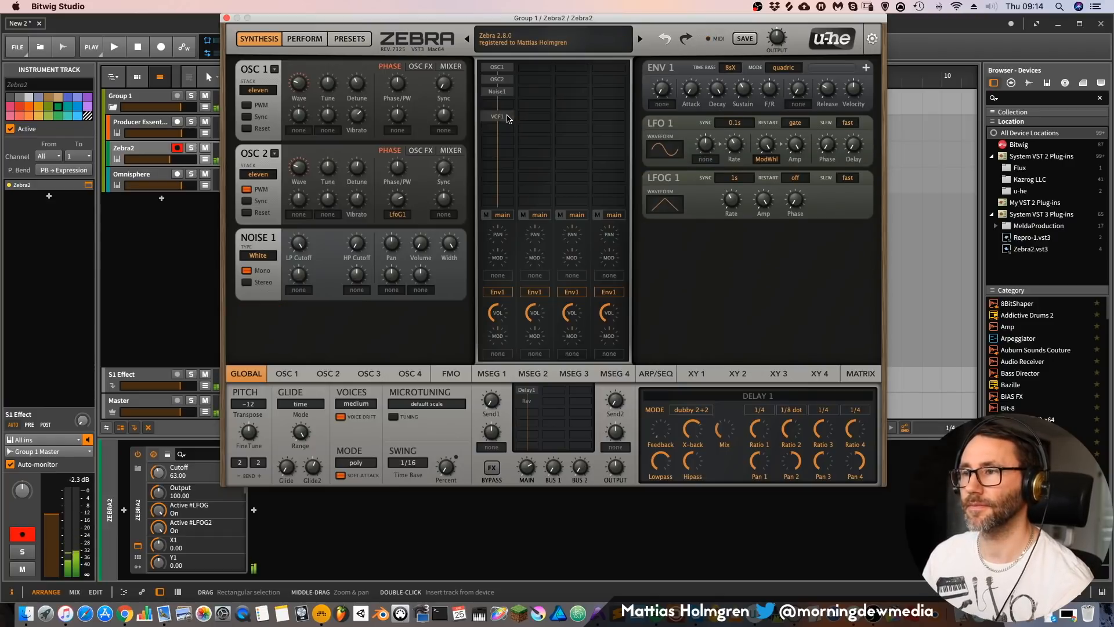
Step: Bypass OSC 2 and Noise 1 in the first lane and set OSC 1's stack to quad
{"action": "double_click", "coordinate": [505, 80]}
{"action": "left_click", "coordinate": [259, 90]}
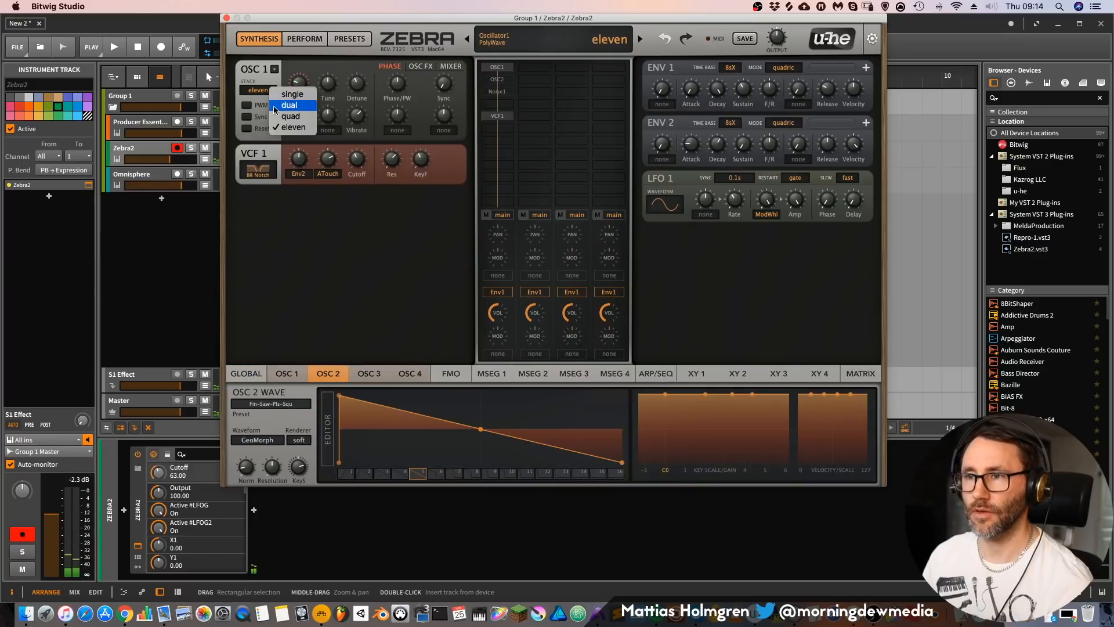
{"action": "left_click", "coordinate": [289, 115]}
Step: Toggle OSC 2 on and off again in the first lane and bypass VCF 1
{"action": "double_click", "coordinate": [502, 81]}
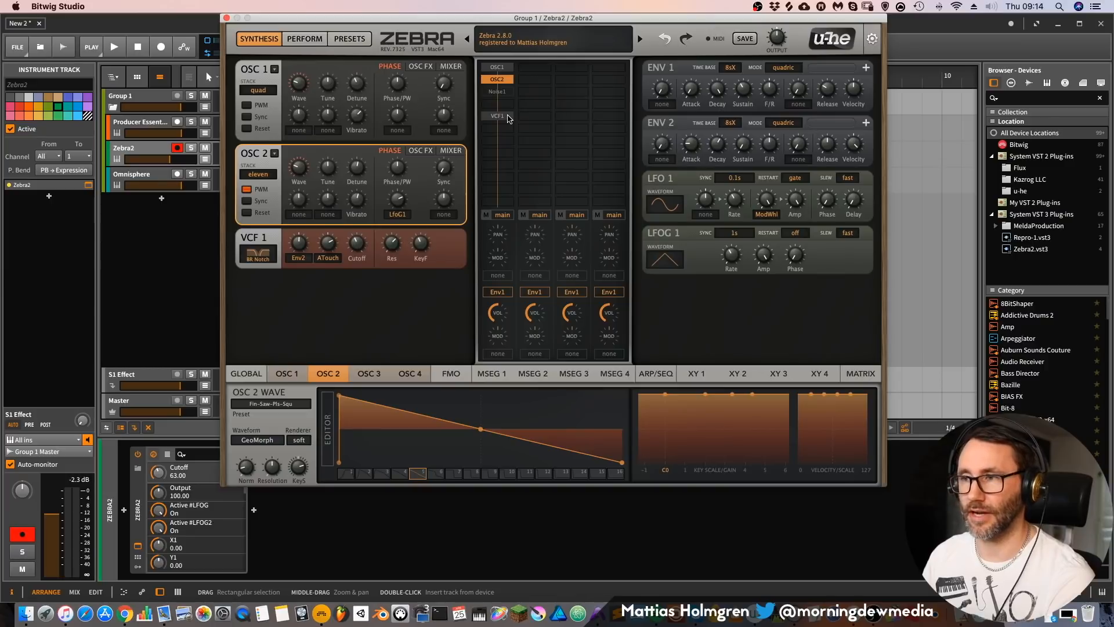
{"action": "double_click", "coordinate": [508, 119]}
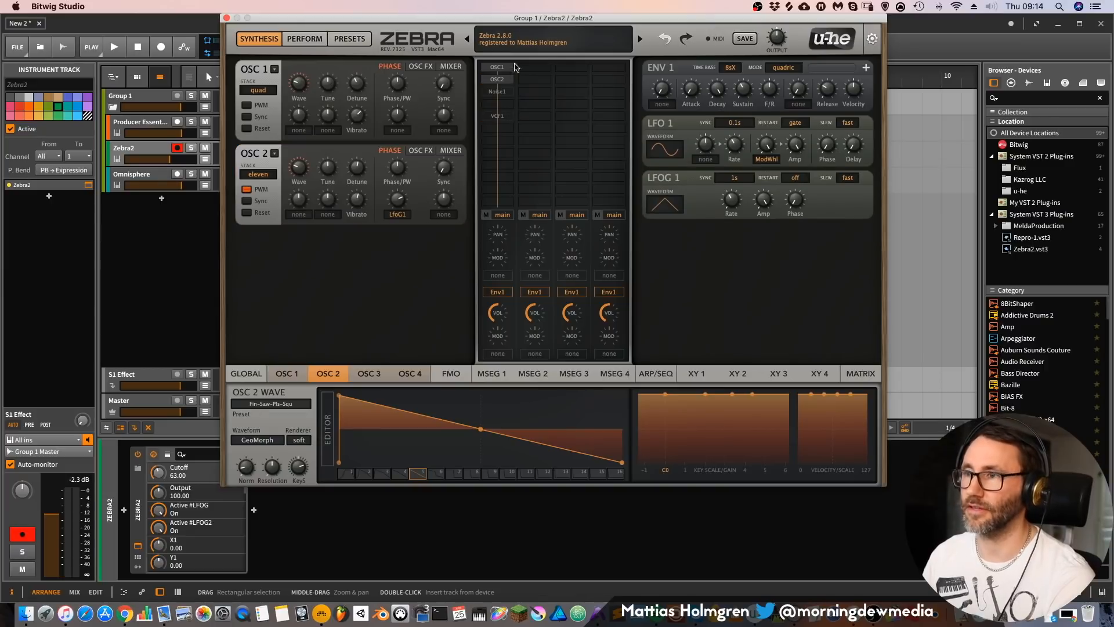
{"action": "double_click", "coordinate": [496, 80]}
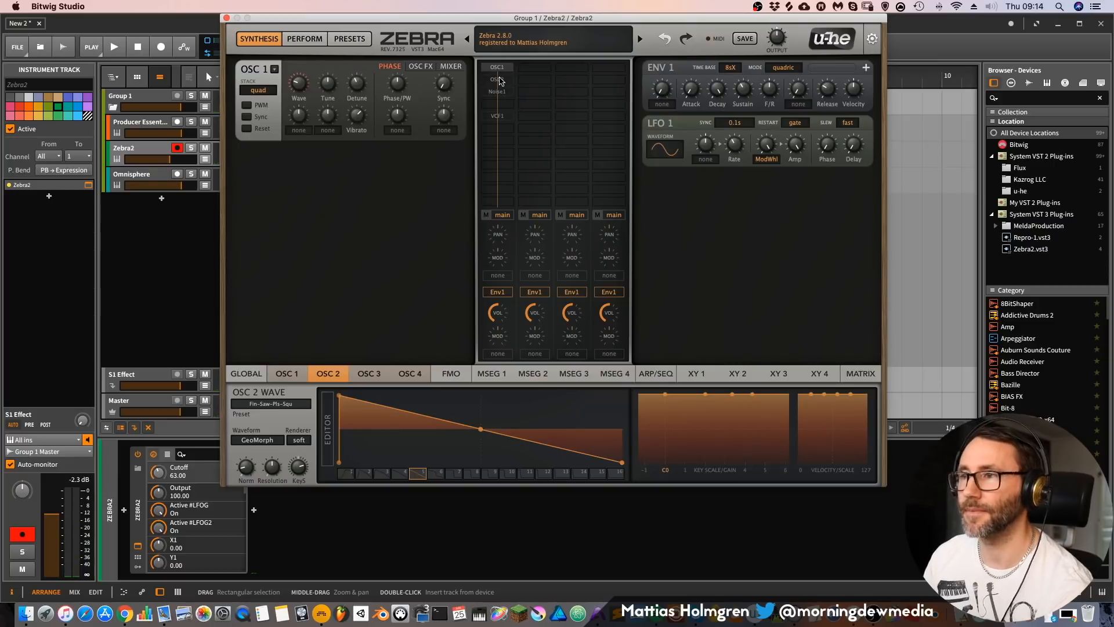
Step: Enable Noise 1 with its volume at 52 and re-enable VCF 1
{"action": "double_click", "coordinate": [507, 93]}
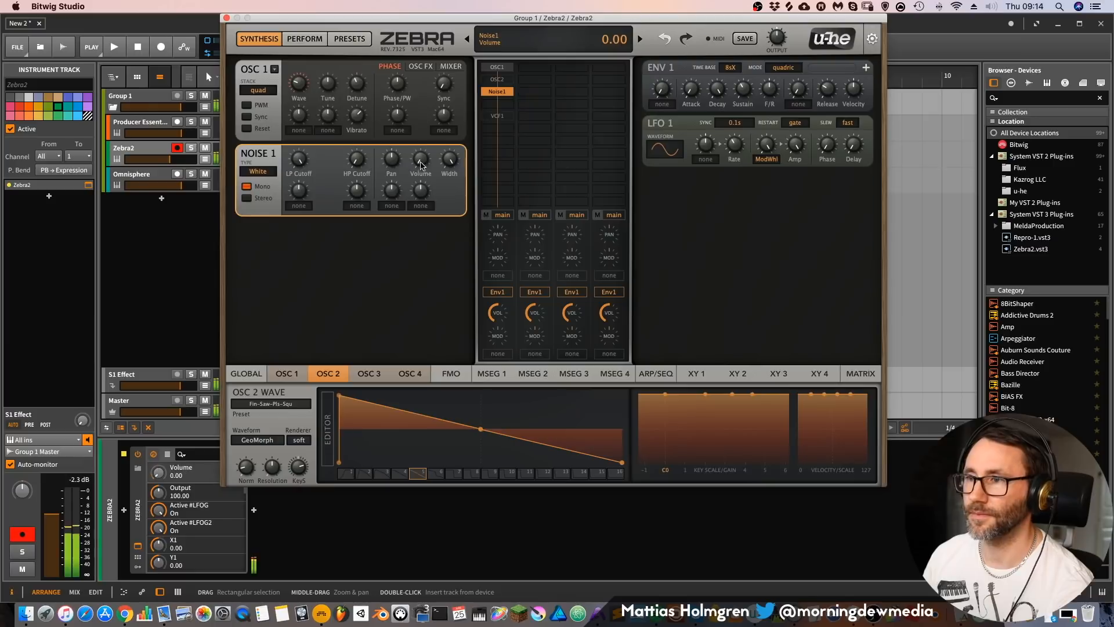
{"action": "left_click_drag", "start_coordinate": [425, 131], "coordinate": [423, 147]}
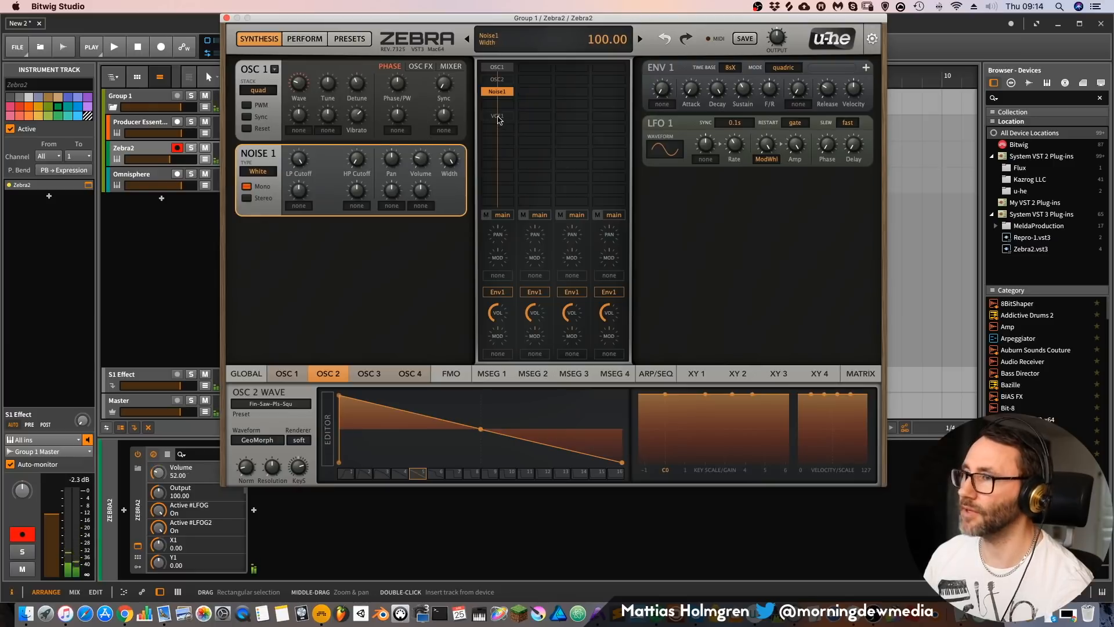
{"action": "double_click", "coordinate": [501, 118]}
Step: Switch VCF 1 to the LP Xcite filter type, sweep its cutoff and set the resonance to 43
{"action": "left_click_drag", "start_coordinate": [358, 238], "coordinate": [360, 247]}
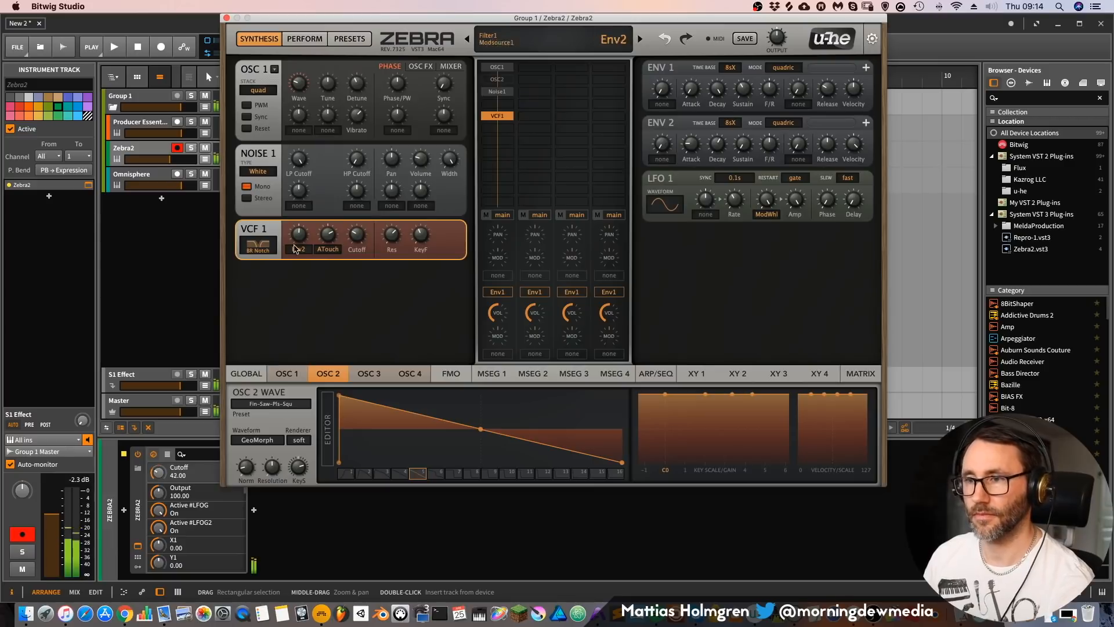
{"action": "left_click", "coordinate": [266, 246]}
{"action": "left_click", "coordinate": [291, 258]}
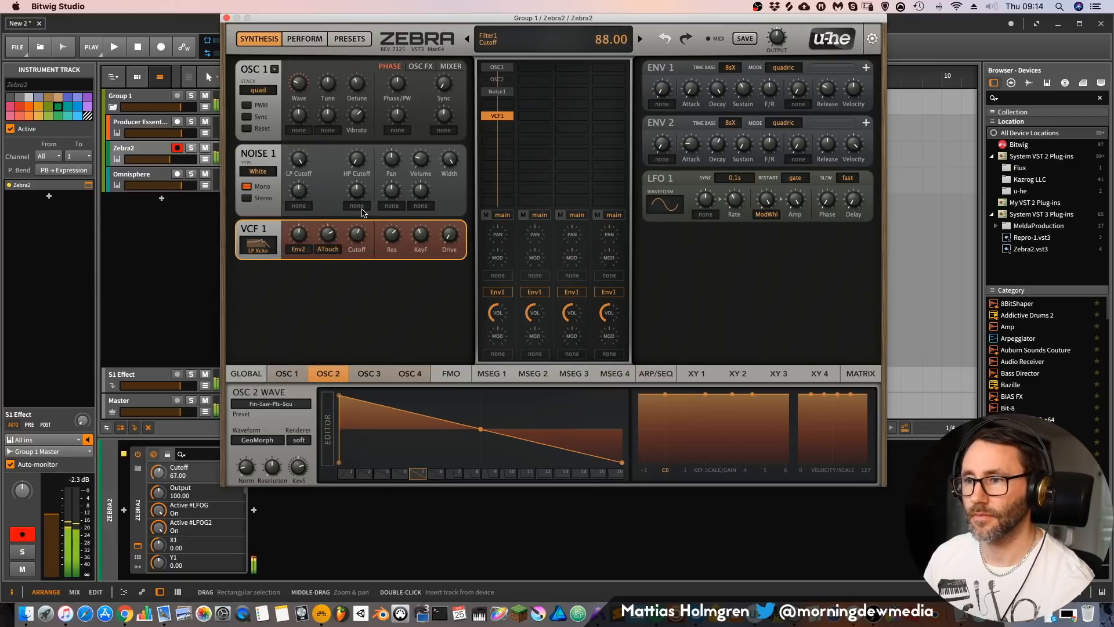
{"action": "left_click_drag", "start_coordinate": [392, 237], "coordinate": [397, 260]}
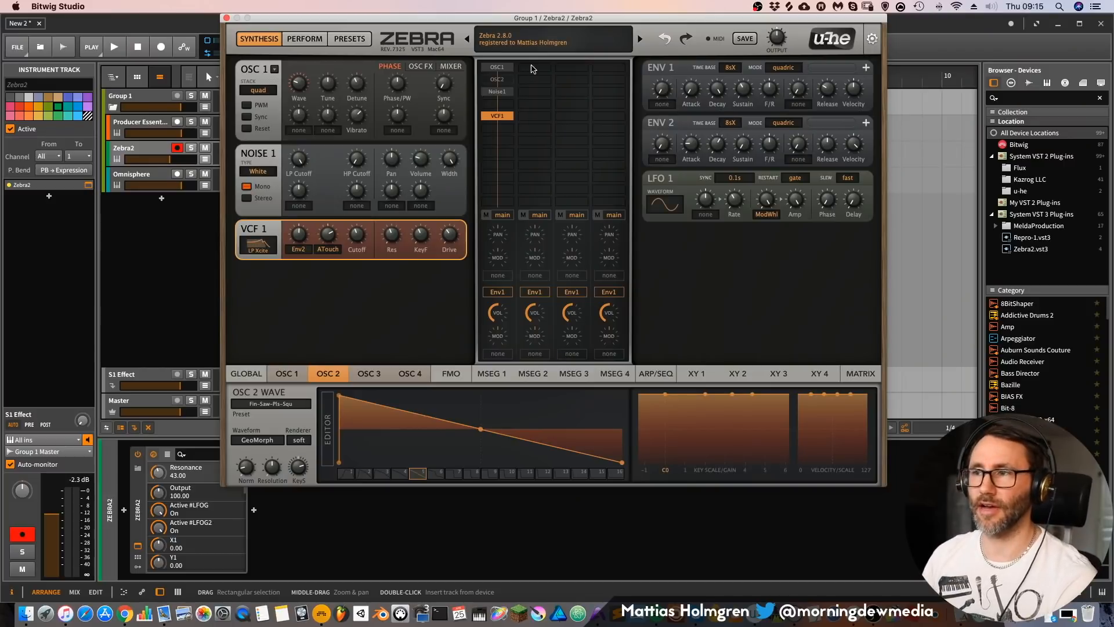
Step: Mute the first lane and add OSC 3 at the start of the second lane
{"action": "left_click", "coordinate": [487, 216]}
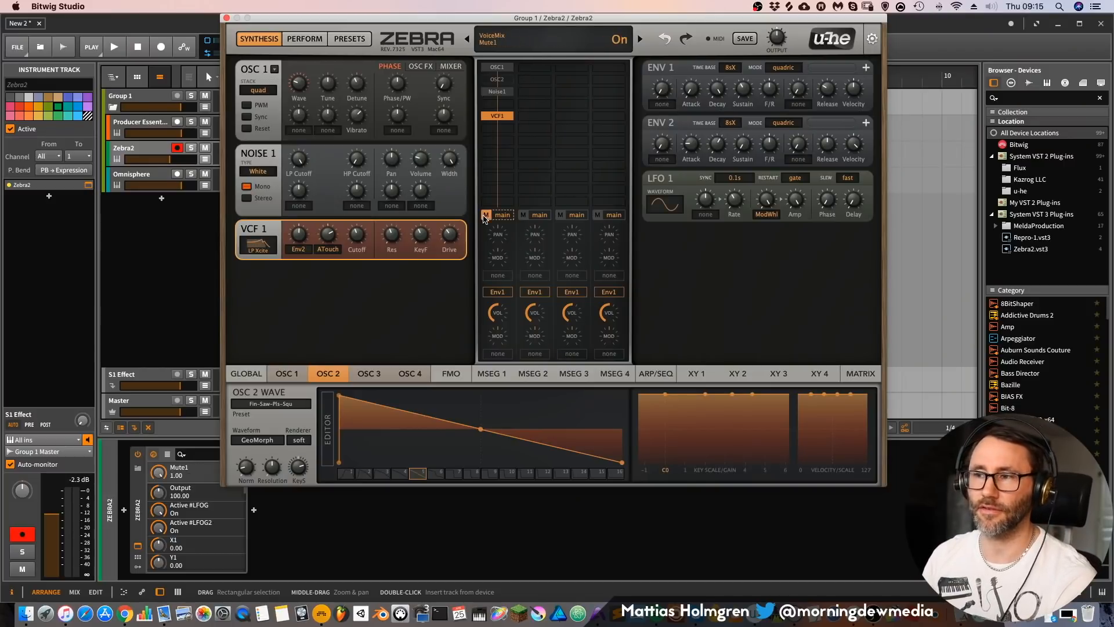
{"action": "left_click", "coordinate": [537, 71]}
{"action": "left_click", "coordinate": [550, 79]}
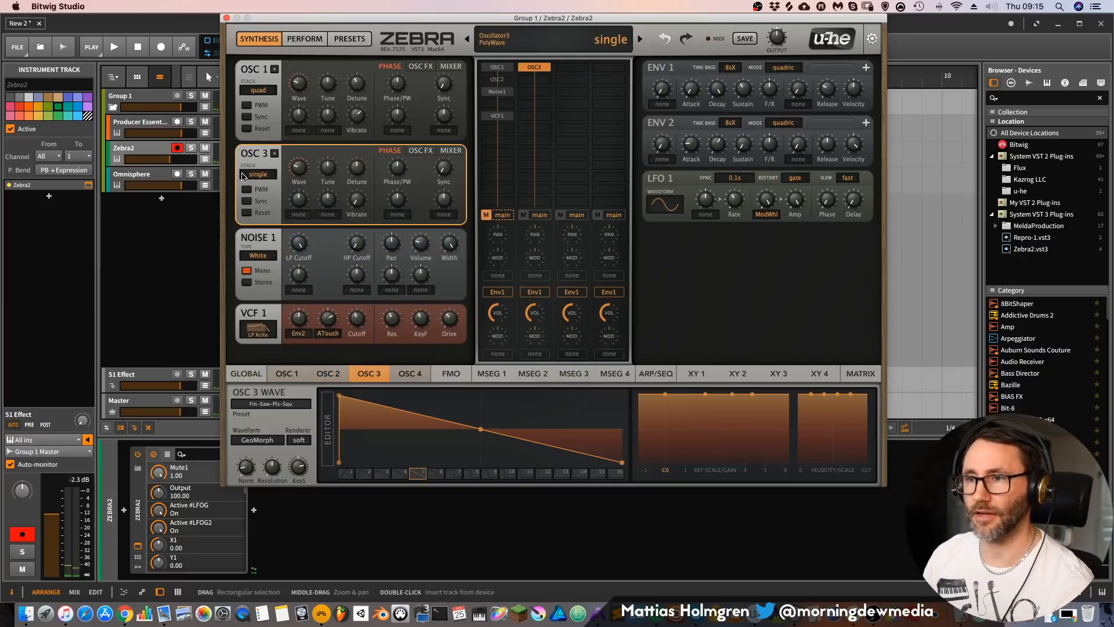
Step: Set OSC 3's waveform type to SpectroBlend and draw the first few harmonics in its wave editor
{"action": "left_click", "coordinate": [326, 375]}
{"action": "left_click", "coordinate": [369, 373]}
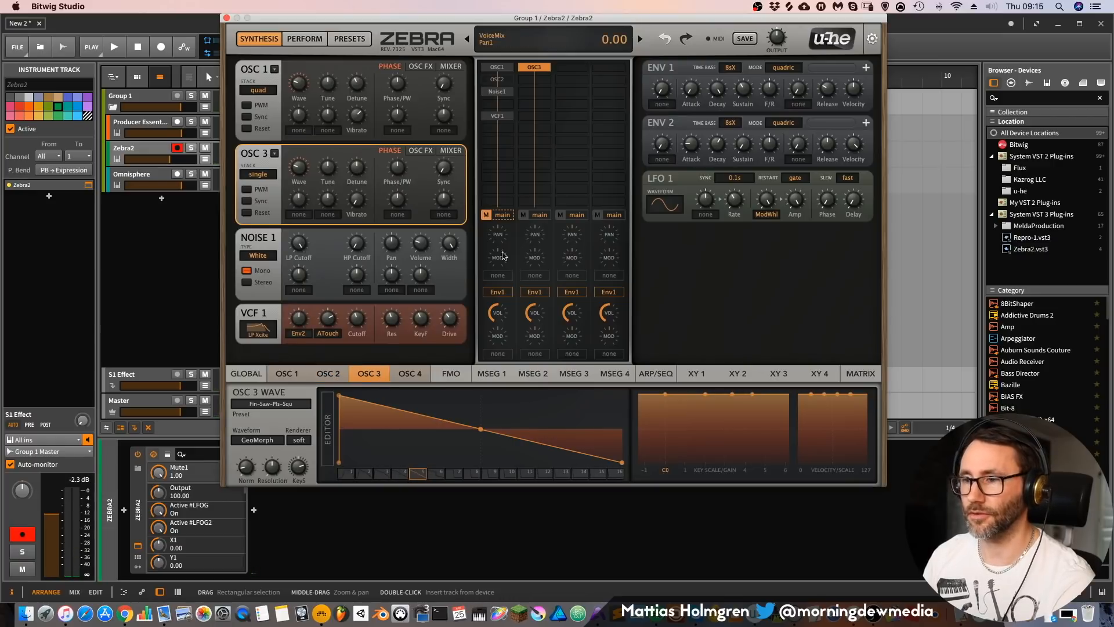
{"action": "left_click", "coordinate": [254, 443]}
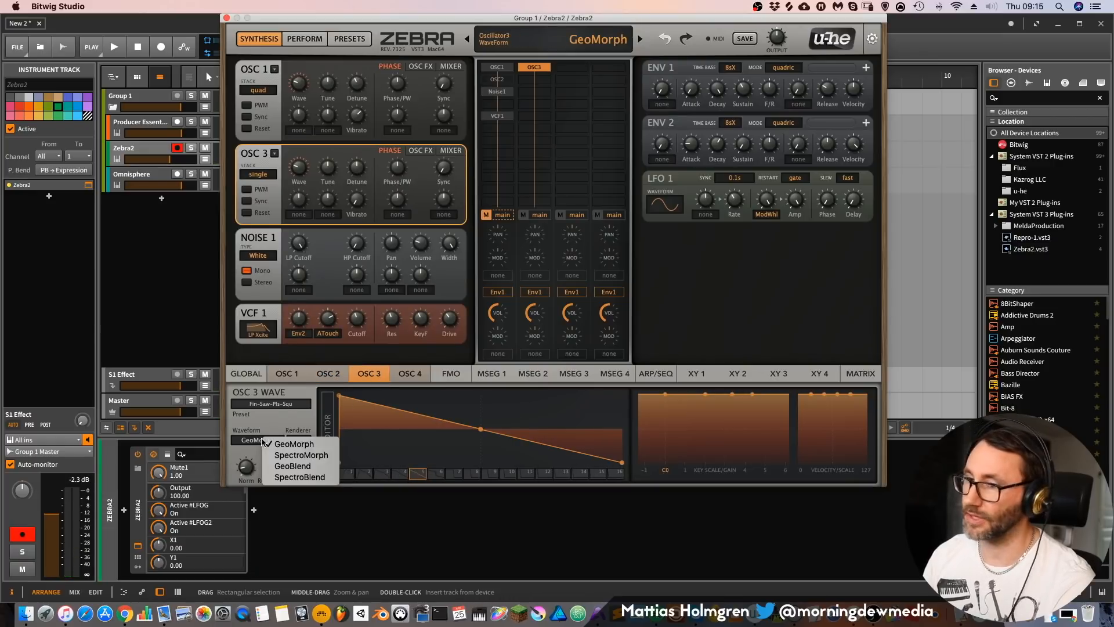
{"action": "left_click", "coordinate": [283, 479]}
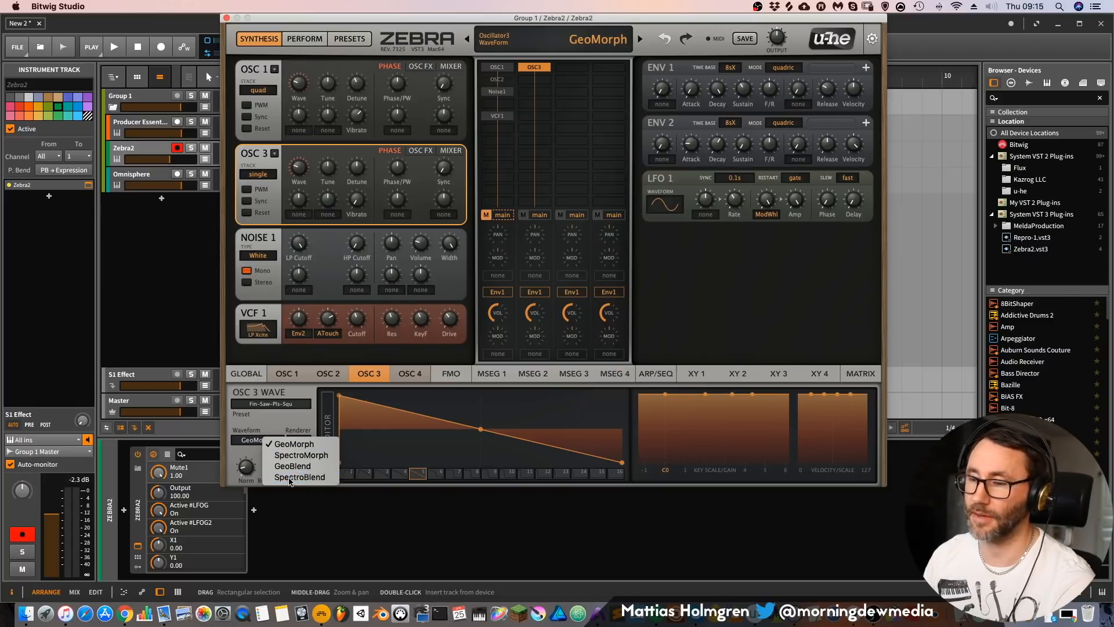
{"action": "left_click", "coordinate": [341, 398]}
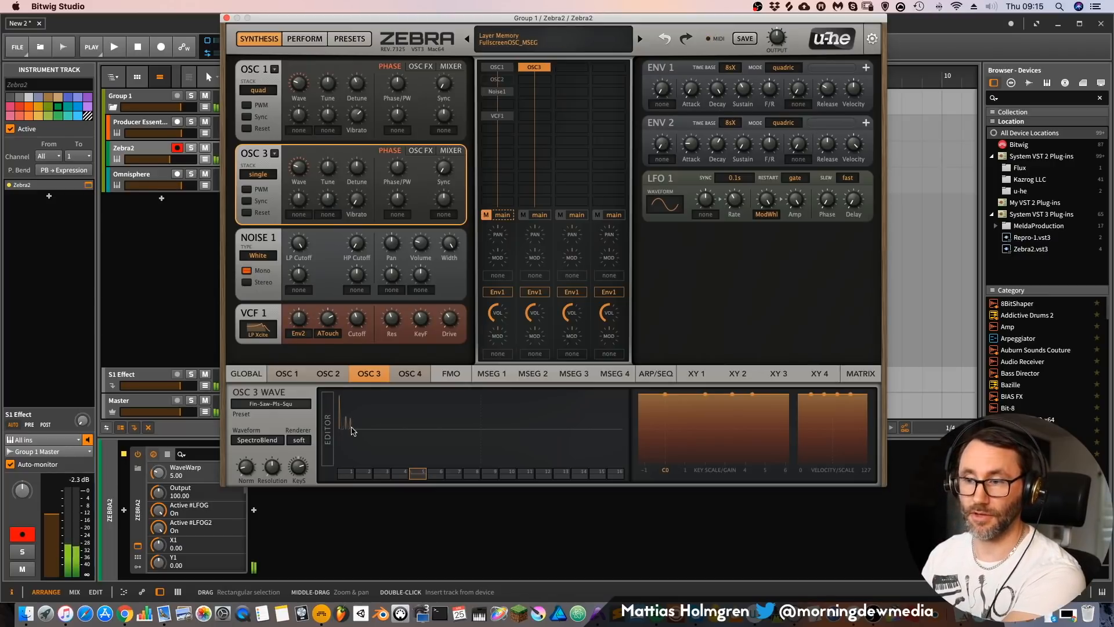
Step: Draw further harmonics in OSC 3's wave editor and load the Bells Flipper preset from the Factory OSCs
{"action": "mouse_move", "coordinate": [346, 419]}
{"action": "left_mouse_down"}
{"action": "mouse_move", "coordinate": [366, 415]}
{"action": "mouse_move", "coordinate": [374, 434]}
{"action": "mouse_move", "coordinate": [437, 420]}
{"action": "left_mouse_up"}
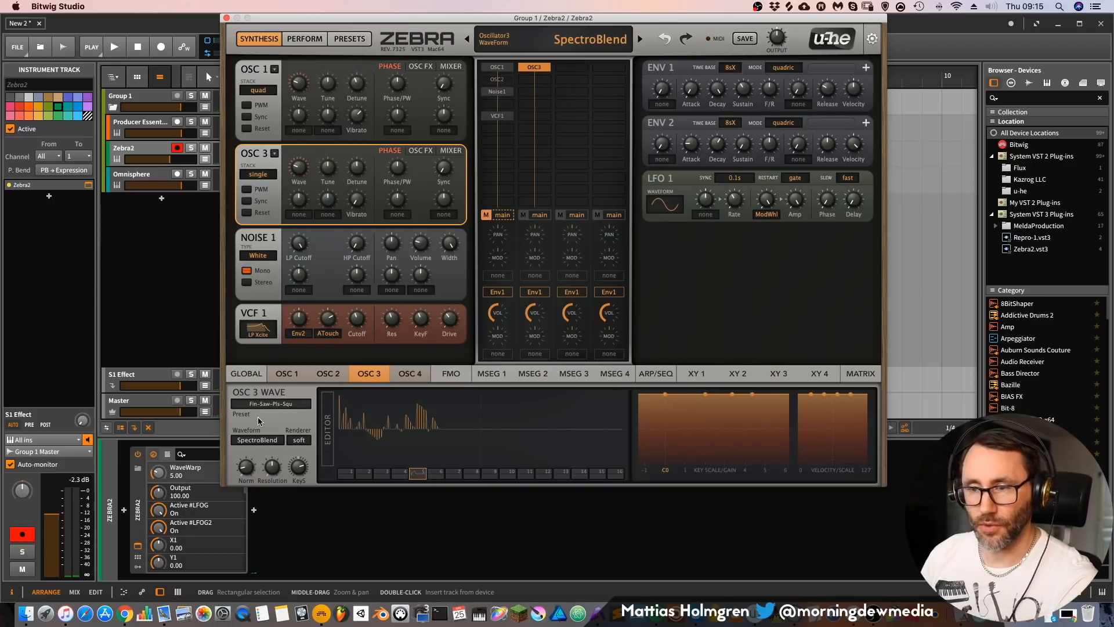
{"action": "left_click", "coordinate": [279, 405]}
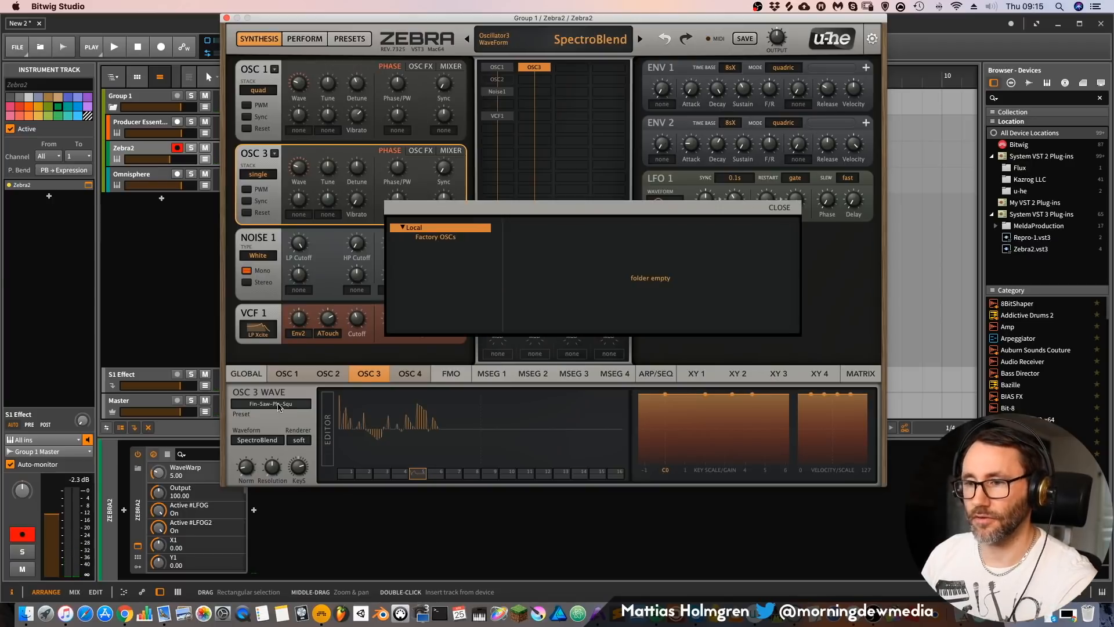
{"action": "left_click", "coordinate": [444, 238]}
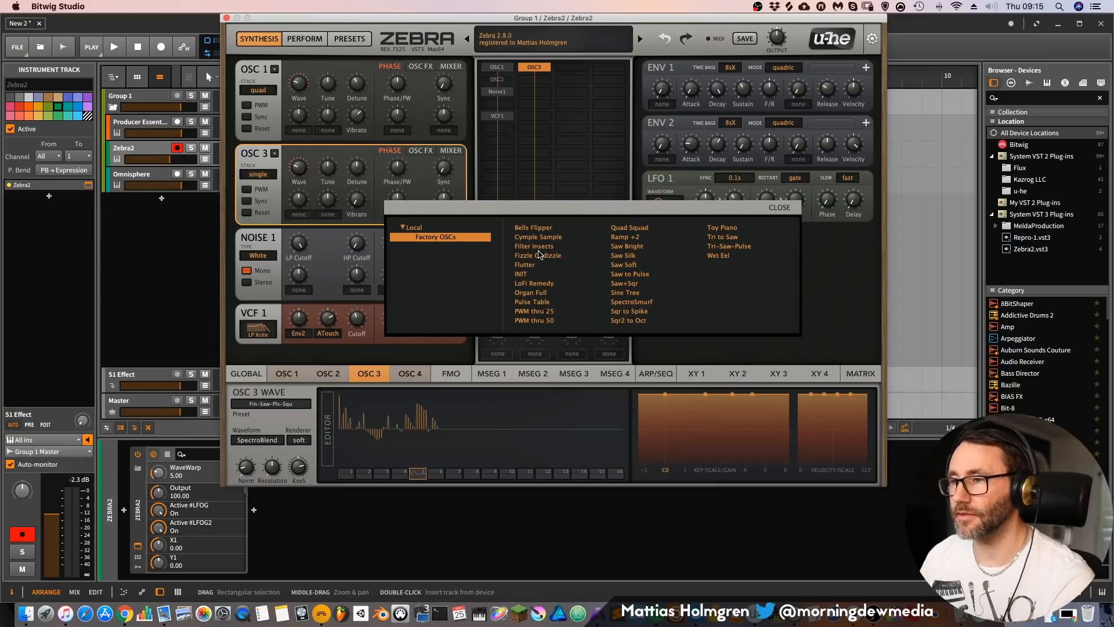
{"action": "left_click", "coordinate": [547, 228]}
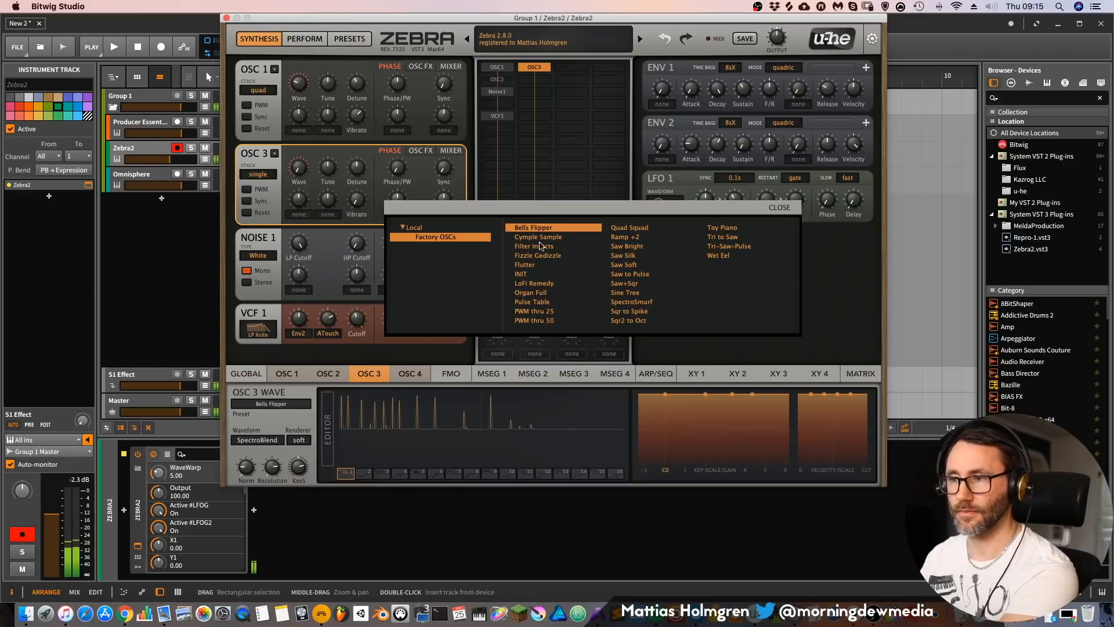
{"action": "left_click", "coordinate": [780, 207]}
Step: Assign MMap1 as OSC 3's wave modulation source and adjust the modulation depth
{"action": "mouse_move", "coordinate": [346, 473]}
{"action": "left_mouse_down"}
{"action": "mouse_move", "coordinate": [616, 477]}
{"action": "mouse_move", "coordinate": [347, 475]}
{"action": "mouse_move", "coordinate": [477, 488]}
{"action": "mouse_move", "coordinate": [569, 479]}
{"action": "mouse_move", "coordinate": [329, 479]}
{"action": "left_mouse_up"}
{"action": "left_click_drag", "start_coordinate": [299, 201], "coordinate": [298, 284]}
{"action": "left_click", "coordinate": [294, 213]}
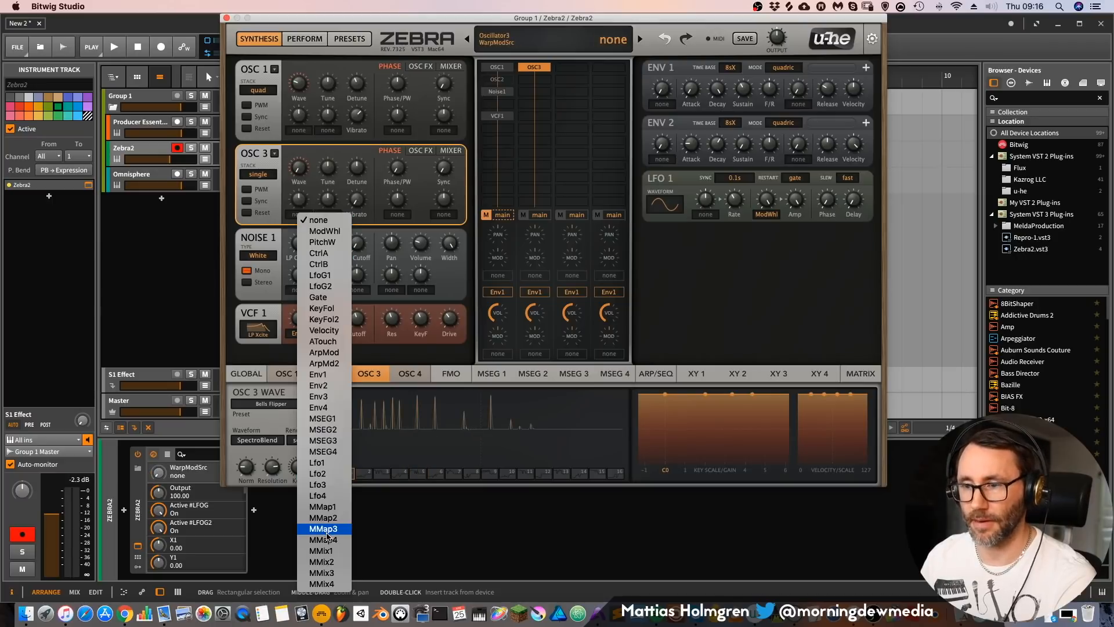
{"action": "left_click", "coordinate": [326, 507]}
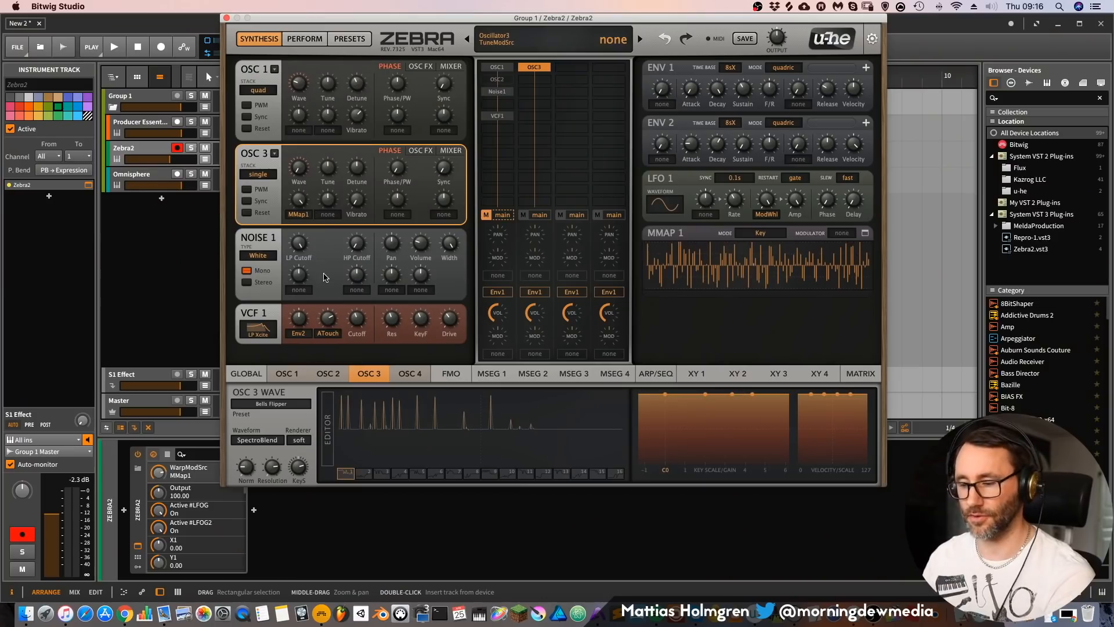
{"action": "left_click_drag", "start_coordinate": [299, 199], "coordinate": [308, 184]}
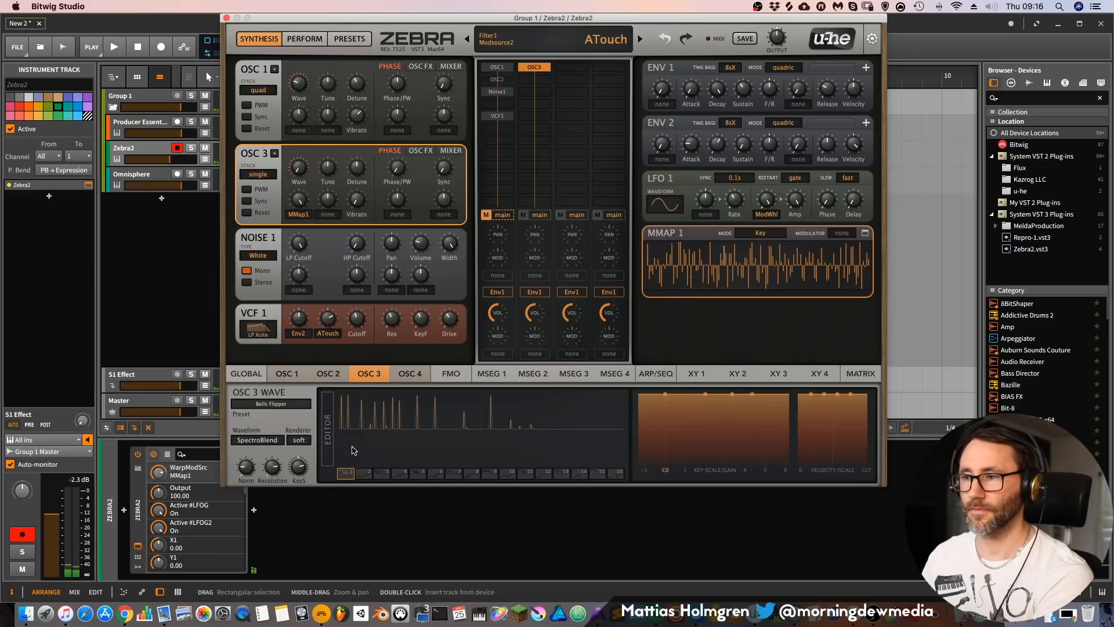
Step: Set MMAP 1's mode to Increment and ENV 1's release to 56
{"action": "left_click", "coordinate": [774, 233]}
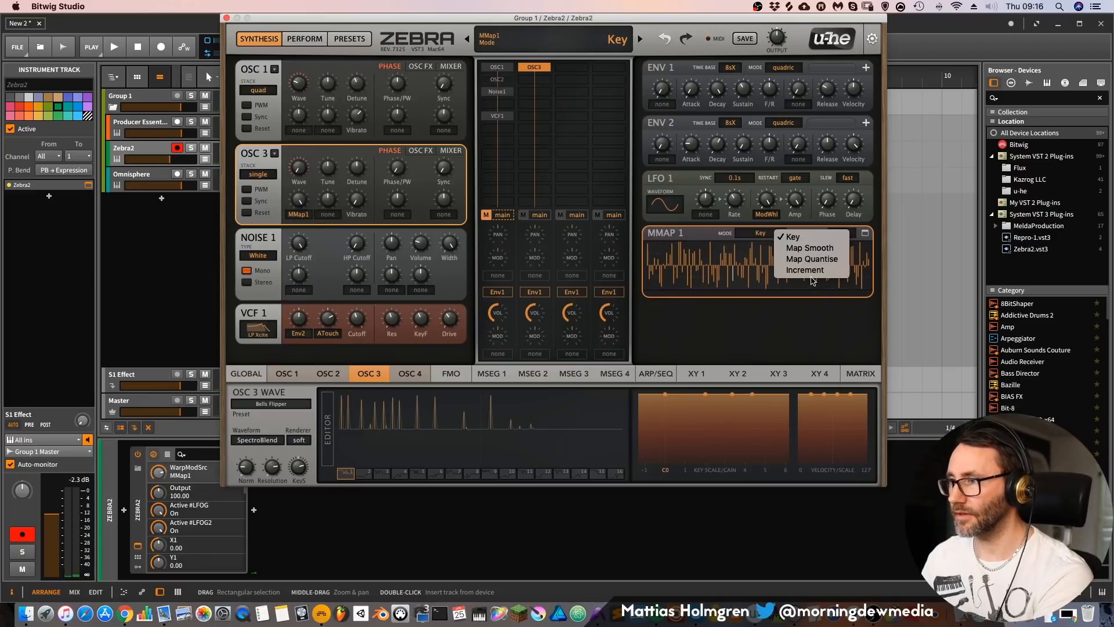
{"action": "left_click", "coordinate": [809, 271]}
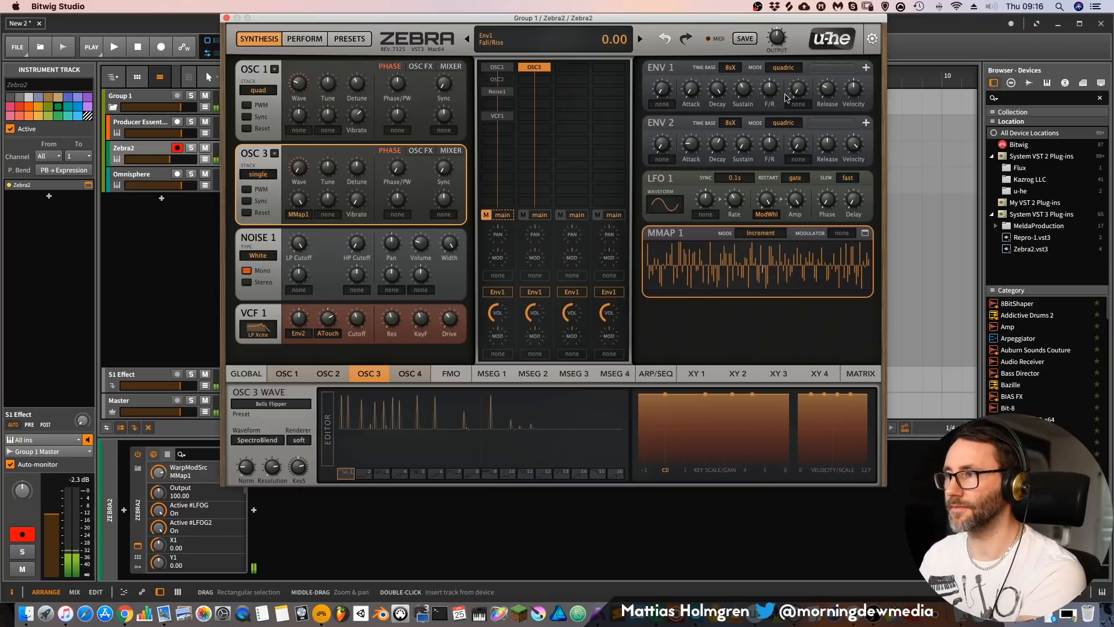
{"action": "left_click_drag", "start_coordinate": [828, 91], "coordinate": [825, 62]}
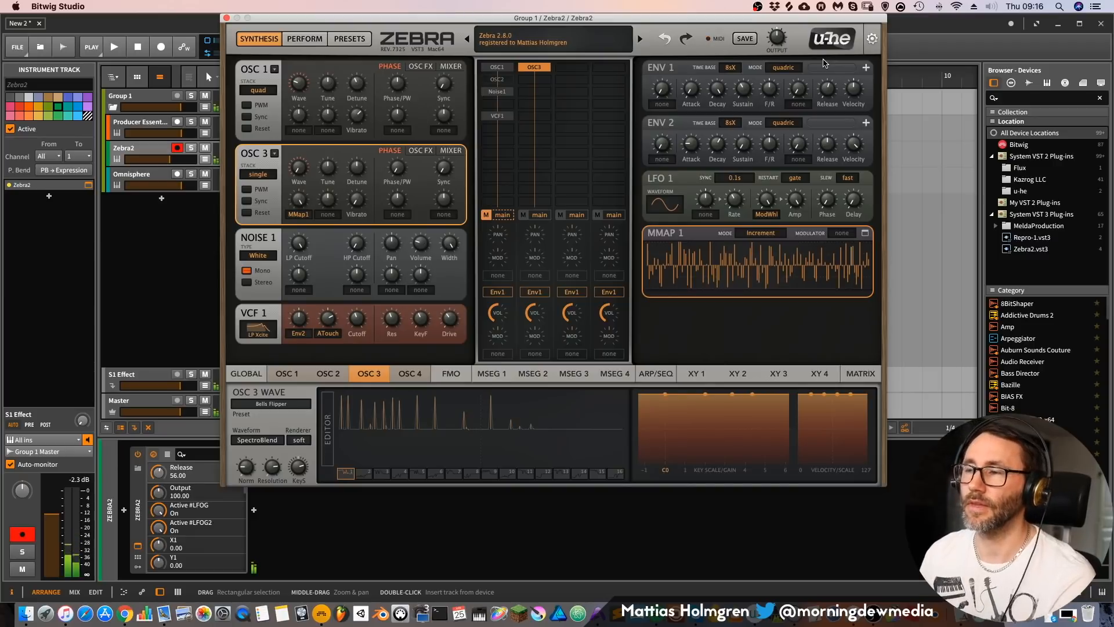
Step: Add the FMO1 module directly below OSC 3 in the second lane
{"action": "left_click", "coordinate": [544, 81]}
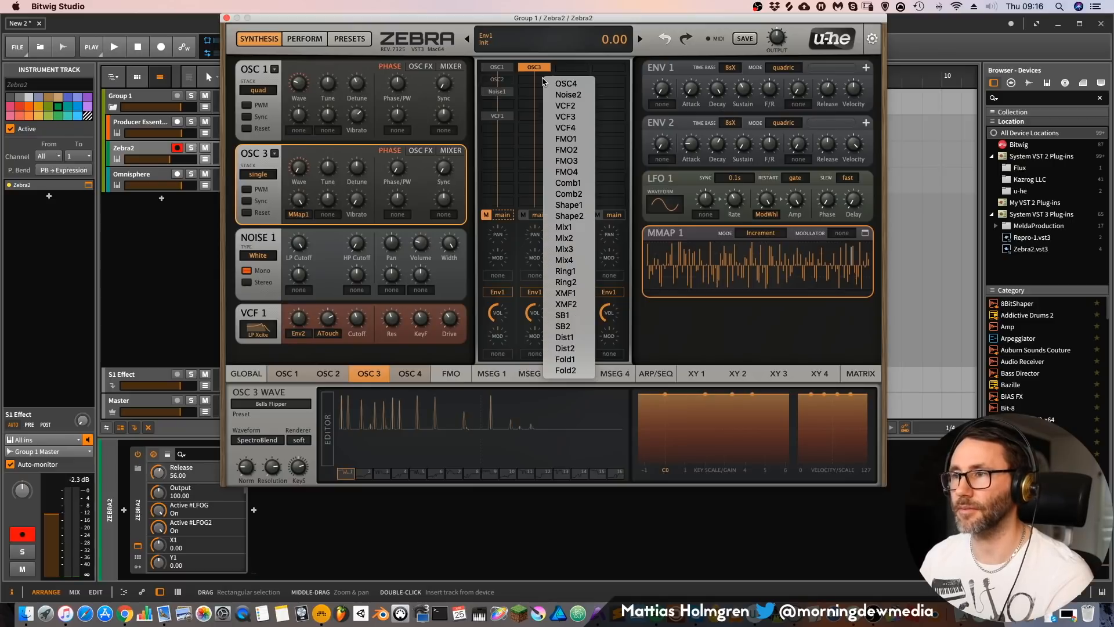
{"action": "left_click", "coordinate": [568, 139]}
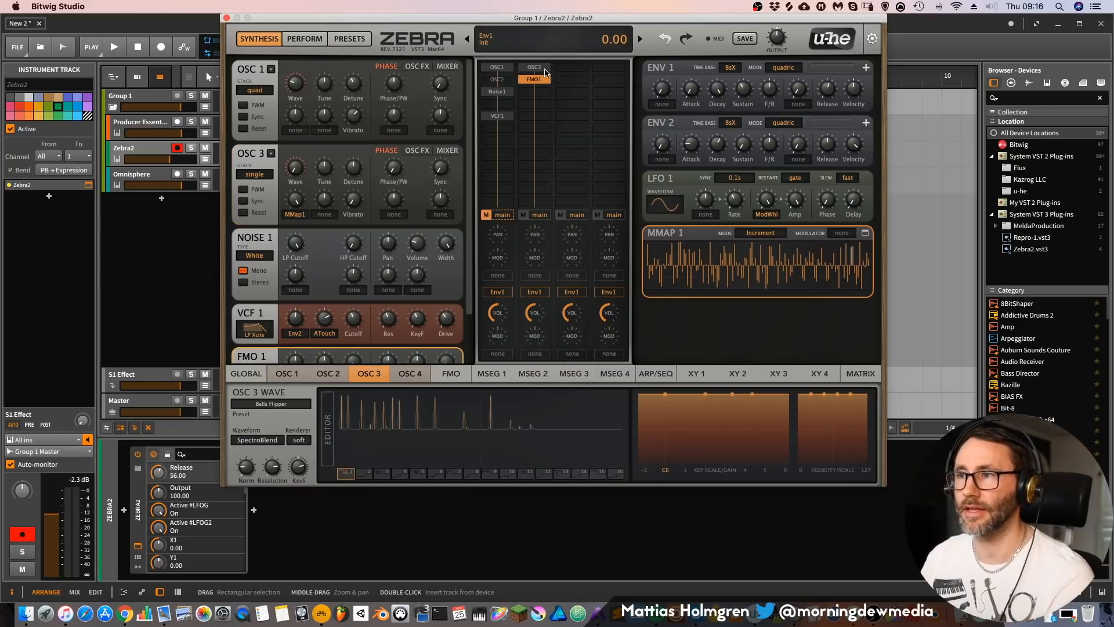
{"action": "scroll", "coordinate": [460, 291], "scroll_direction": "down", "scroll_amount": 3}
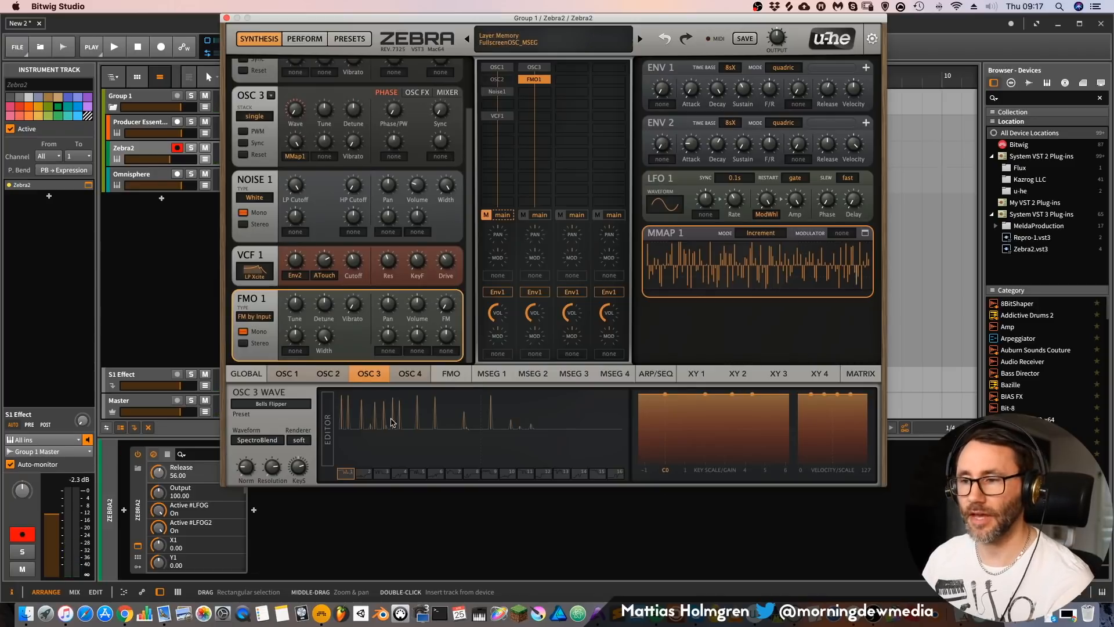
Step: Try different generator waveforms for FMO 1 and settle on dual AM sine
{"action": "left_click", "coordinate": [453, 376]}
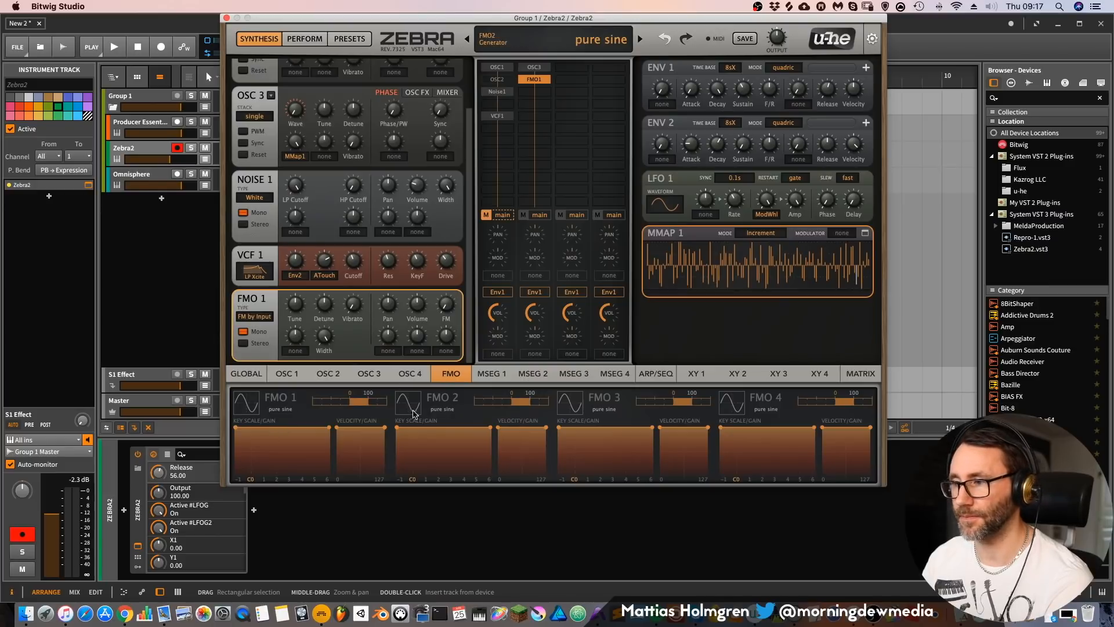
{"action": "left_click", "coordinate": [279, 410]}
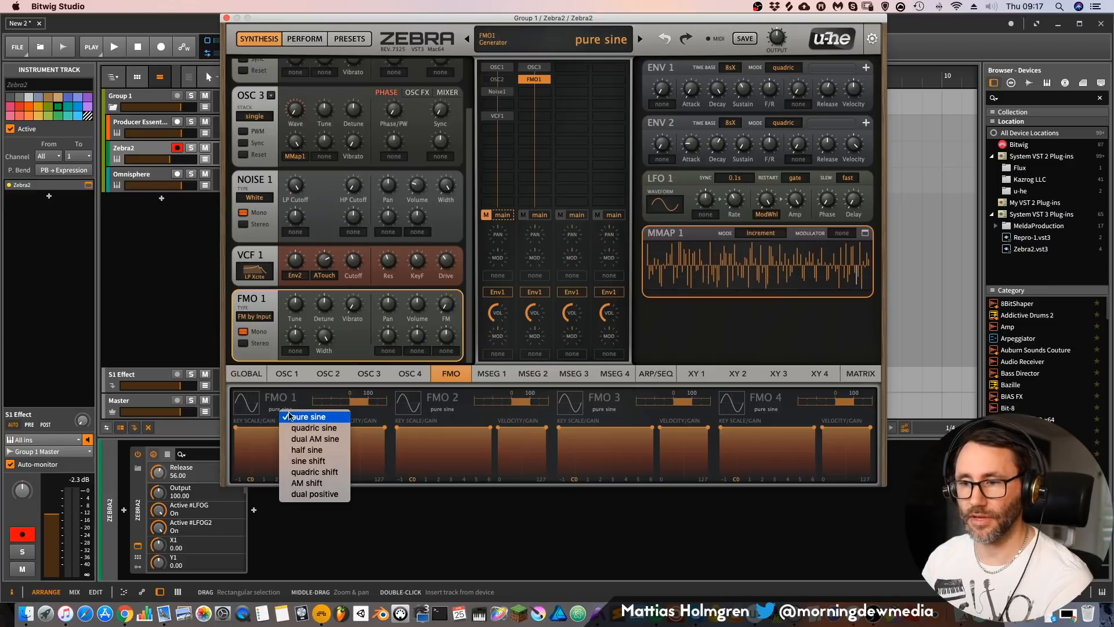
{"action": "left_click", "coordinate": [314, 439]}
{"action": "left_click", "coordinate": [290, 409]}
{"action": "left_click", "coordinate": [318, 449]}
{"action": "left_click", "coordinate": [278, 408]}
{"action": "left_click", "coordinate": [318, 434]}
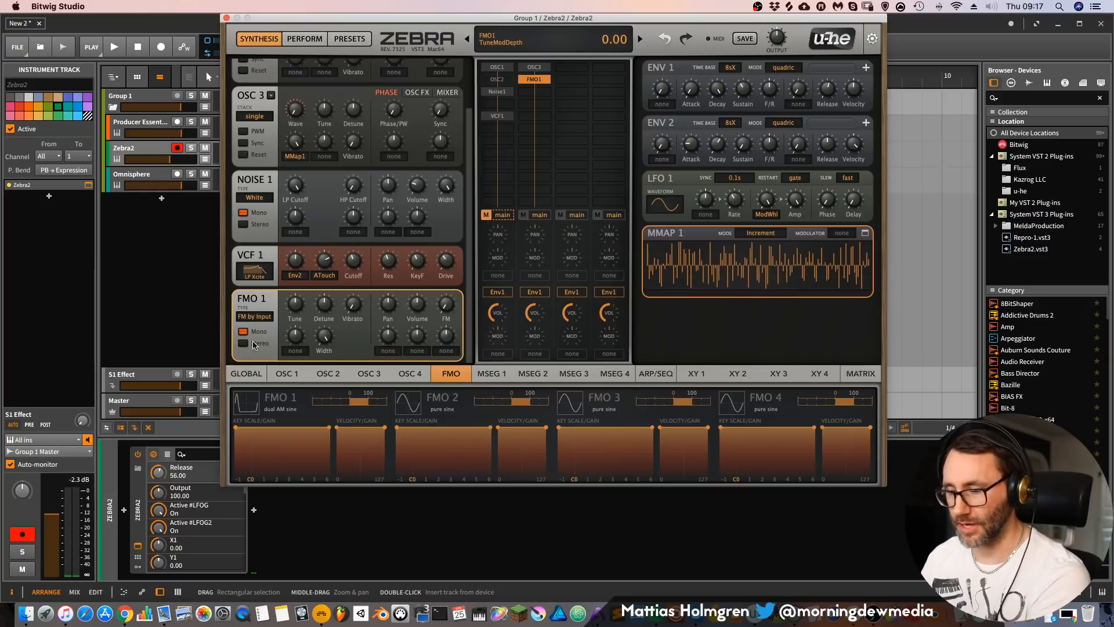
Step: Raise FMO 1's vibrato, set its FM depth to 12.50 and use the FM self (+) type
{"action": "left_click_drag", "start_coordinate": [351, 307], "coordinate": [358, 260]}
{"action": "left_click_drag", "start_coordinate": [450, 308], "coordinate": [448, 289]}
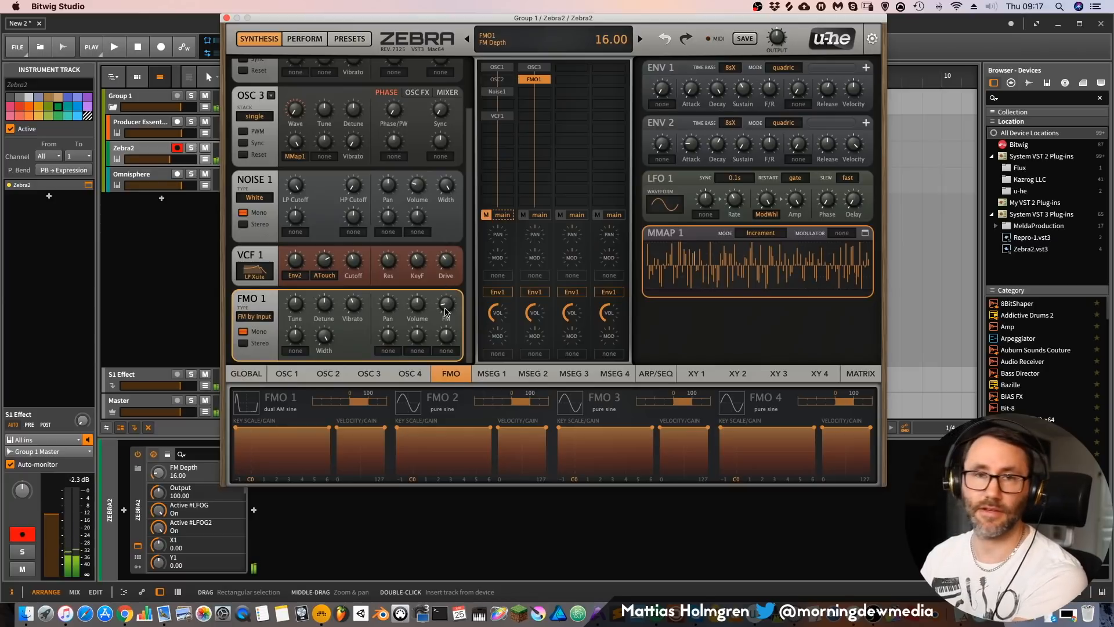
{"action": "mouse_move", "coordinate": [446, 311]}
{"action": "left_mouse_down"}
{"action": "mouse_move", "coordinate": [445, 289]}
{"action": "mouse_move", "coordinate": [446, 307]}
{"action": "left_mouse_up"}
{"action": "left_click_drag", "start_coordinate": [302, 311], "coordinate": [300, 299]}
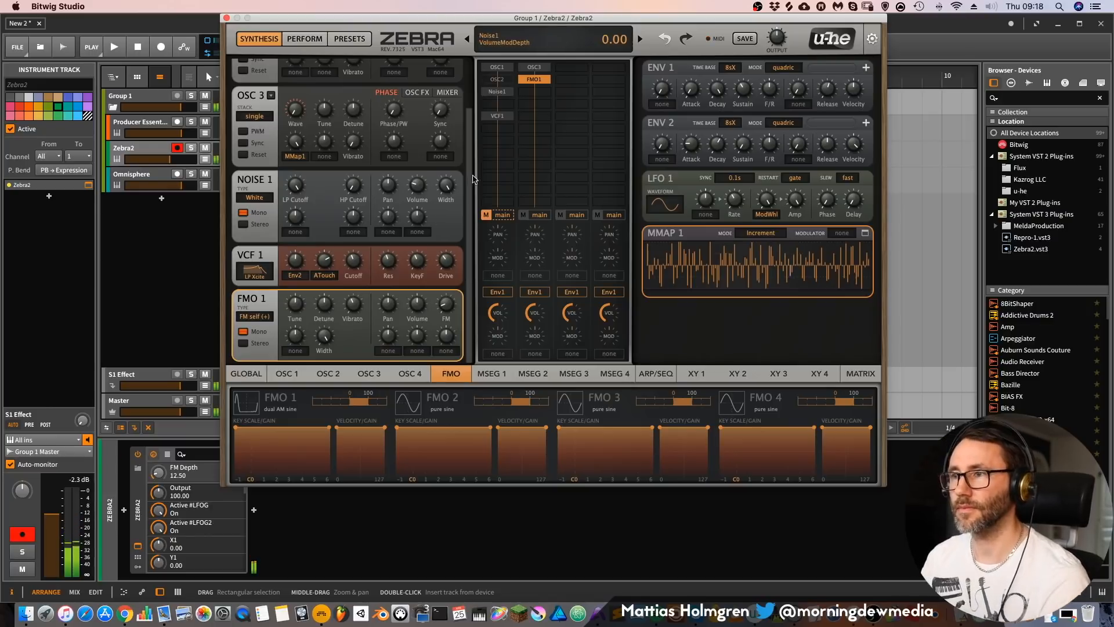
Step: Move FMO1 to the start of the third lane and compare the sound by toggling the mutes of lanes two and three
{"action": "left_click_drag", "start_coordinate": [529, 80], "coordinate": [574, 71]}
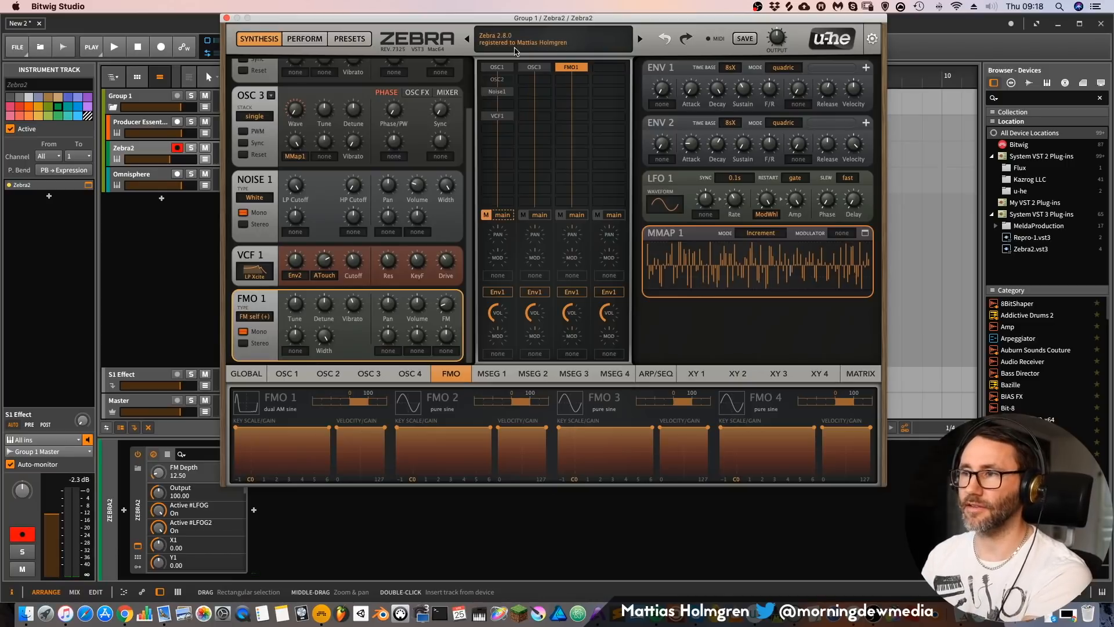
{"action": "left_click", "coordinate": [559, 215]}
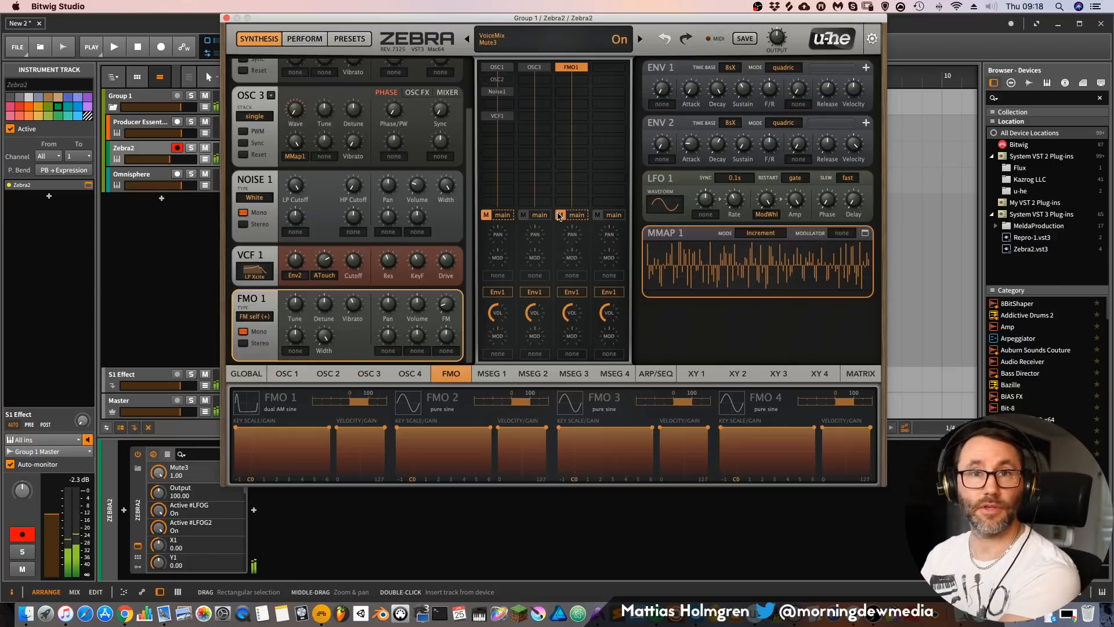
{"action": "left_click", "coordinate": [559, 215]}
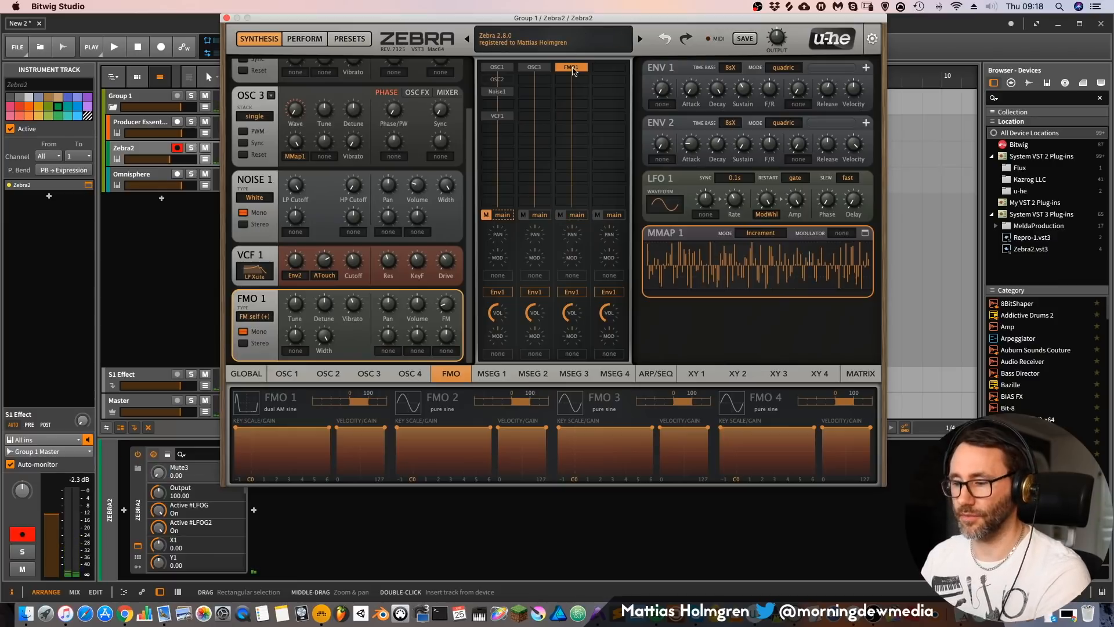
{"action": "left_click", "coordinate": [524, 215]}
{"action": "left_click", "coordinate": [525, 216]}
Step: Pan the second lane left and the third lane right, leaving both lanes unmuted
{"action": "left_click_drag", "start_coordinate": [534, 235], "coordinate": [535, 291]}
{"action": "left_click_drag", "start_coordinate": [573, 235], "coordinate": [589, 130]}
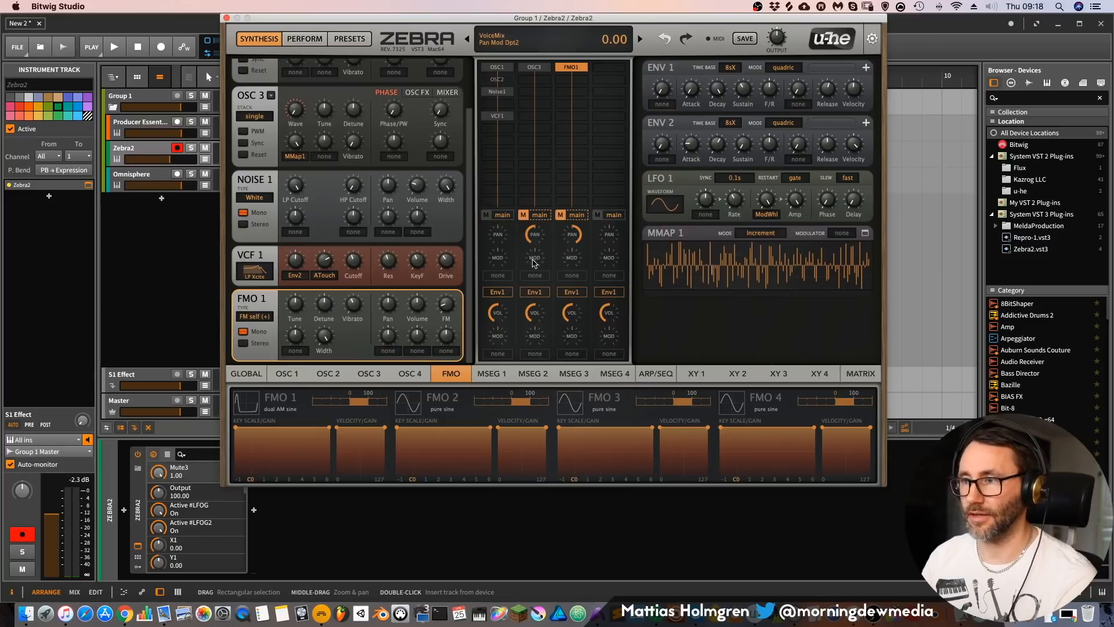
{"action": "left_click", "coordinate": [538, 265]}
{"action": "left_click", "coordinate": [511, 180]}
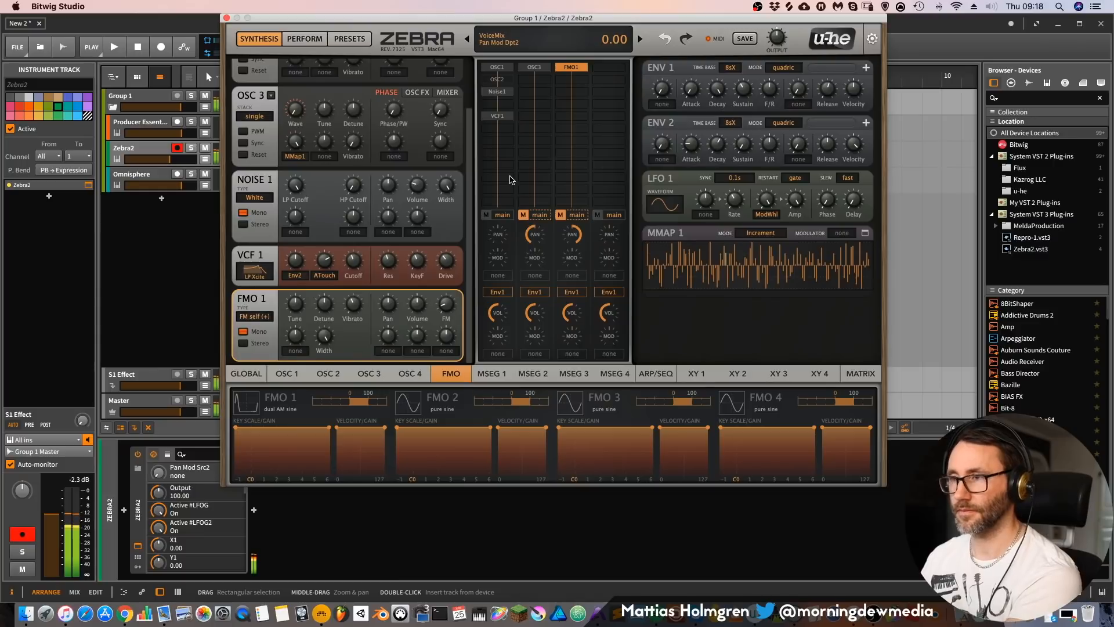
{"action": "left_click", "coordinate": [525, 216]}
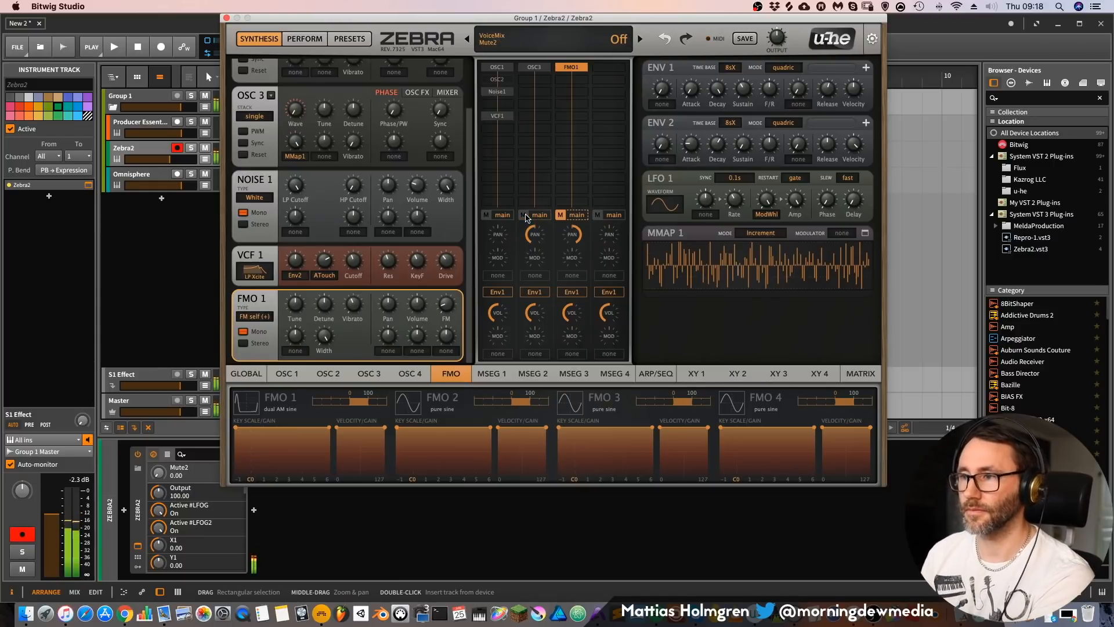
{"action": "left_click", "coordinate": [560, 215]}
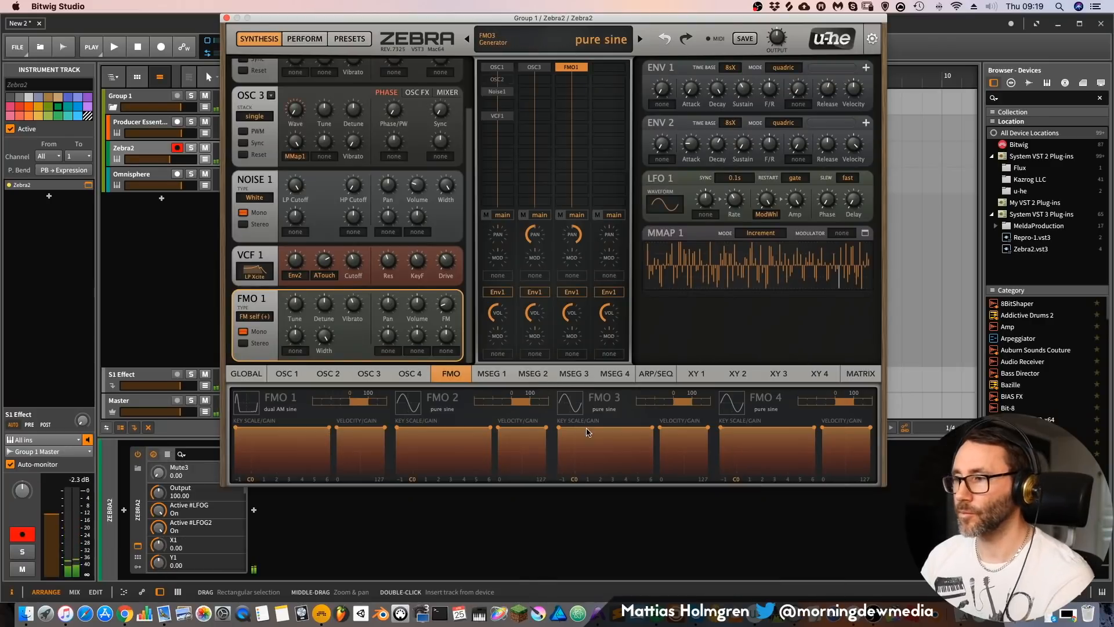
Step: Shape MSEG 1's envelope by adding points that form a series of peaks and dips
{"action": "left_click", "coordinate": [492, 376]}
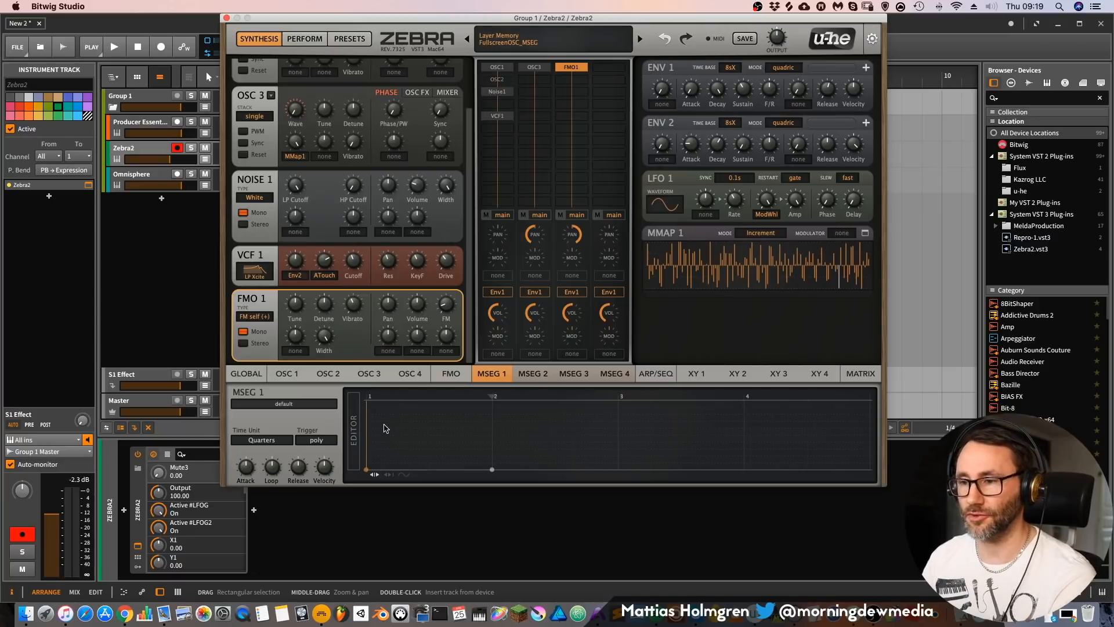
{"action": "scroll", "coordinate": [384, 427], "scroll_direction": "up", "scroll_amount": 2}
{"action": "right_click", "coordinate": [402, 431]}
{"action": "left_click", "coordinate": [388, 432]}
{"action": "double_click", "coordinate": [409, 410]}
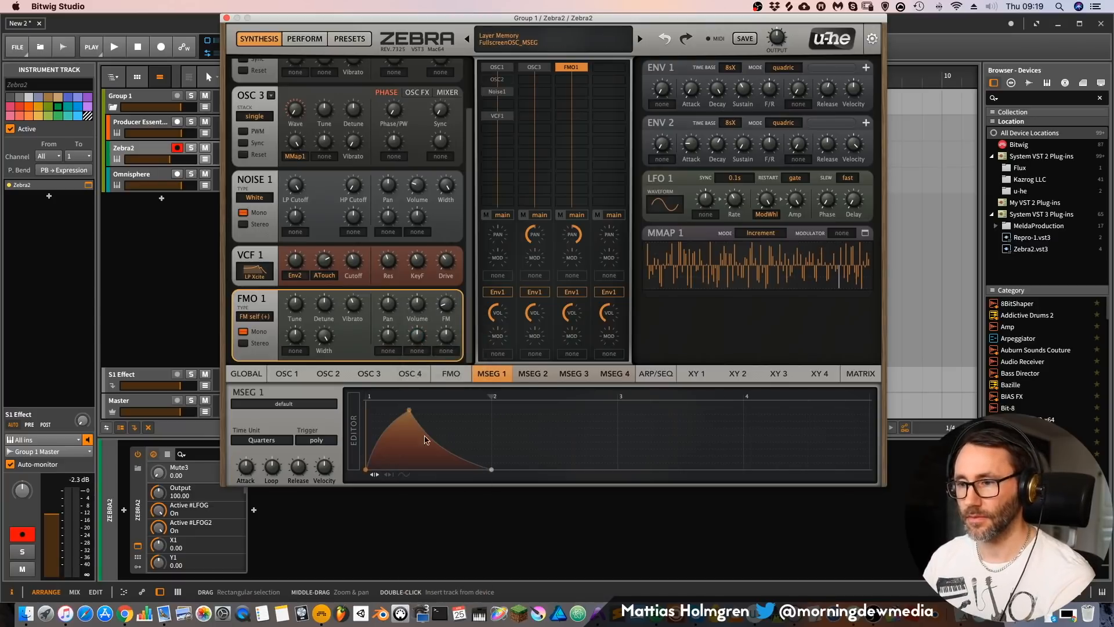
{"action": "double_click", "coordinate": [458, 423]}
{"action": "double_click", "coordinate": [486, 411]}
{"action": "double_click", "coordinate": [483, 467]}
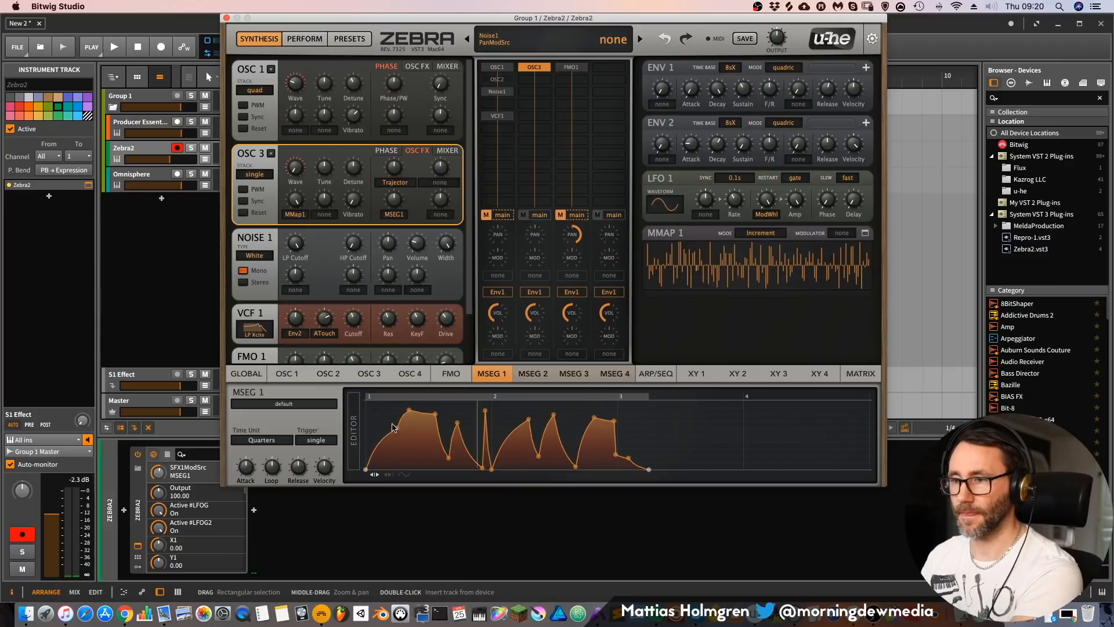
Step: Adjust the amount of OSC 3's Trajector effect to about 36
{"action": "left_click", "coordinate": [394, 165]}
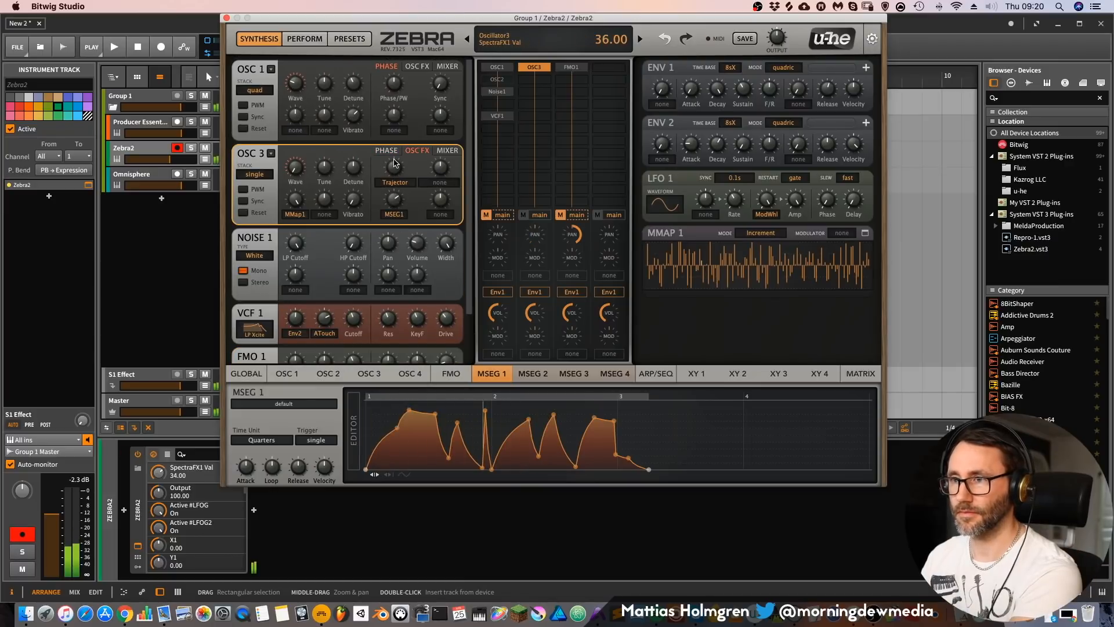
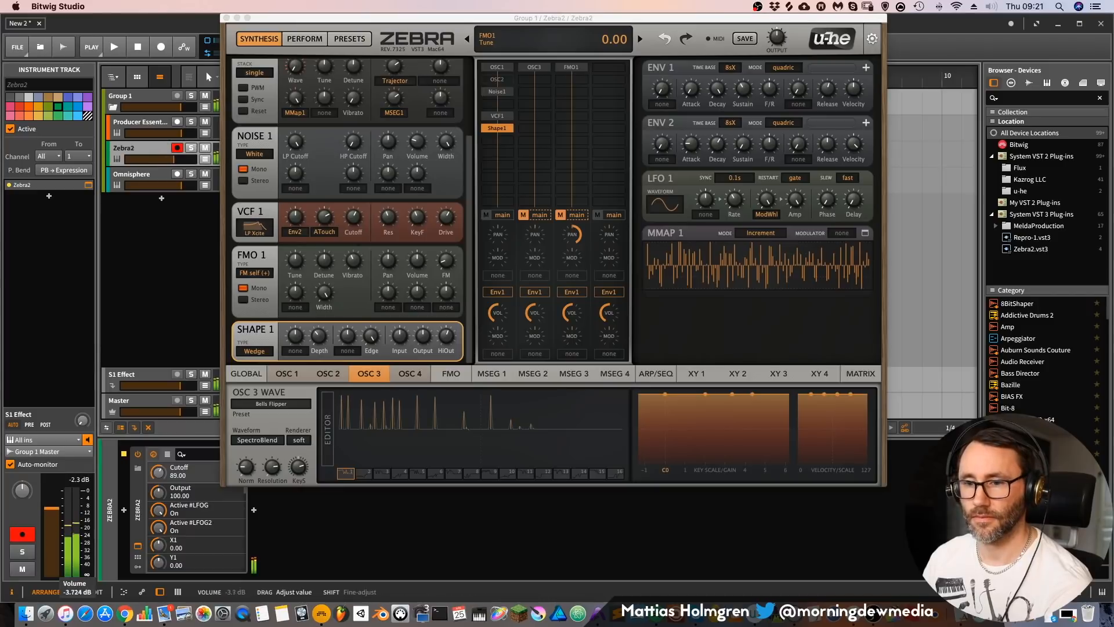
Step: Set VCF 1's filter type to LP Allround and sweep its cutoff around 57 to shape the sound
{"action": "mouse_move", "coordinate": [356, 225]}
{"action": "left_mouse_down"}
{"action": "mouse_move", "coordinate": [359, 244]}
{"action": "mouse_move", "coordinate": [360, 216]}
{"action": "mouse_move", "coordinate": [359, 226]}
{"action": "left_mouse_up"}
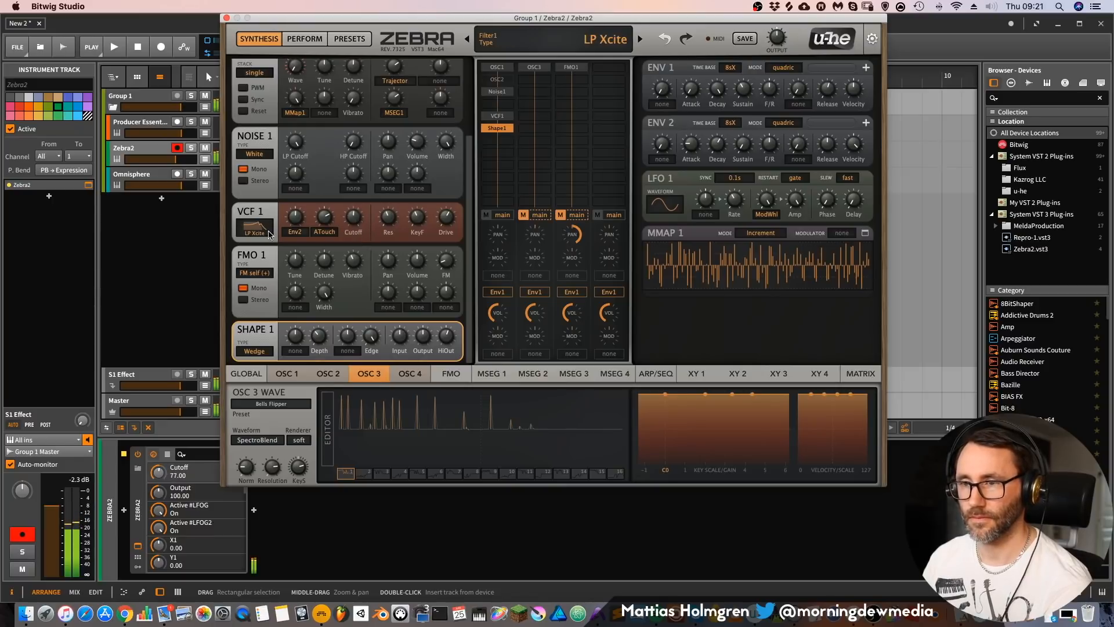
{"action": "left_click", "coordinate": [261, 230]}
{"action": "left_click", "coordinate": [296, 247]}
{"action": "left_click_drag", "start_coordinate": [351, 225], "coordinate": [358, 206]}
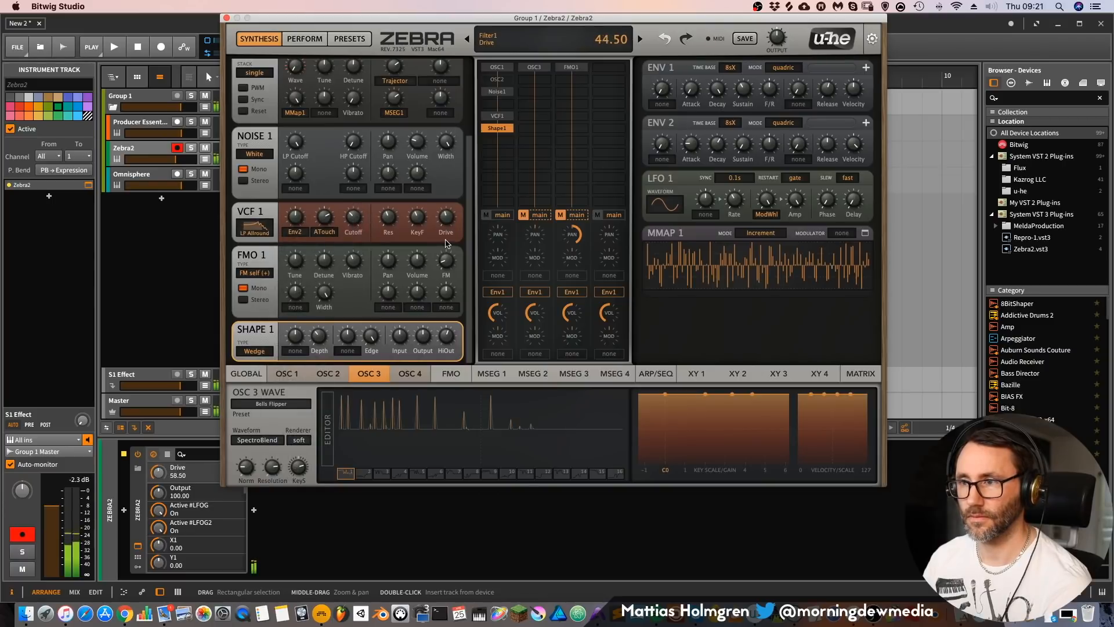
{"action": "left_click_drag", "start_coordinate": [353, 218], "coordinate": [355, 201]}
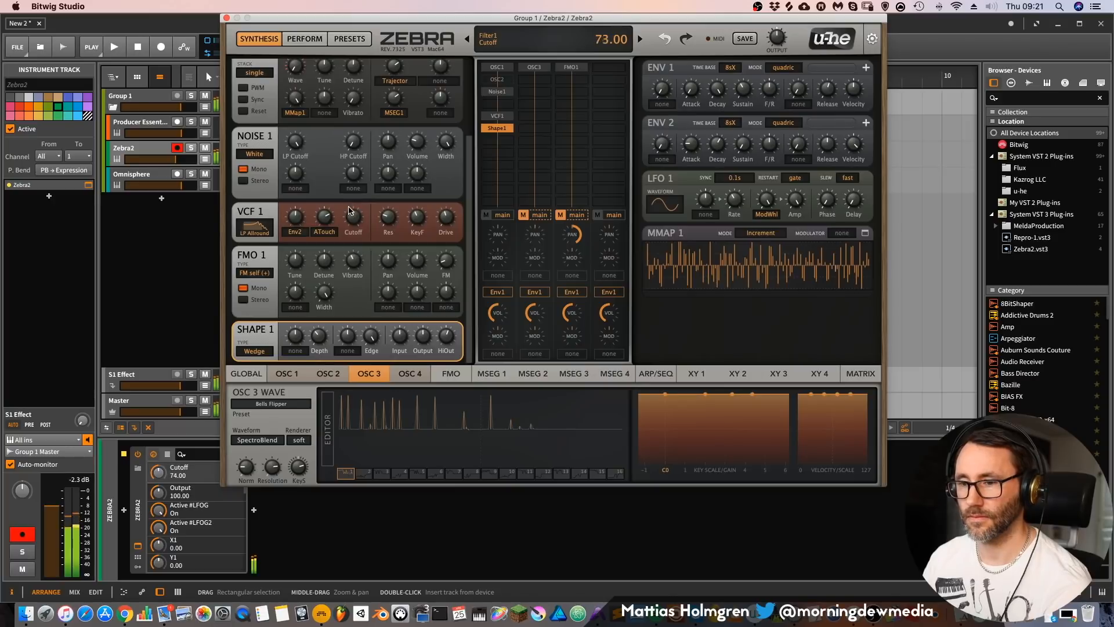
{"action": "left_click_drag", "start_coordinate": [350, 218], "coordinate": [348, 202]}
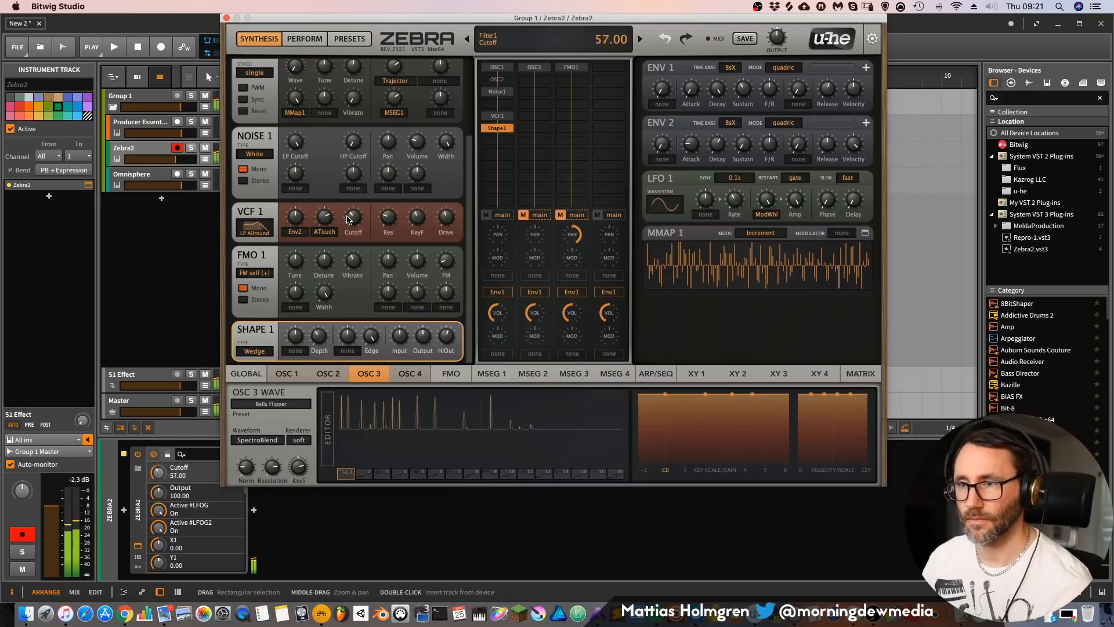
{"action": "left_click_drag", "start_coordinate": [348, 221], "coordinate": [349, 227]}
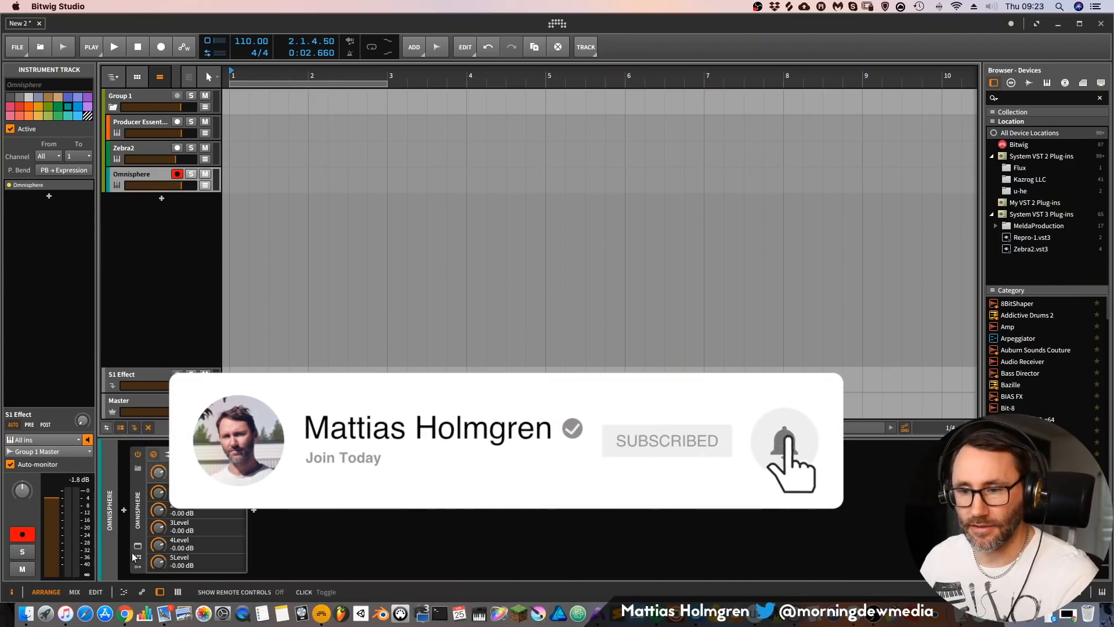
Step: Open the Omnisphere plug-in window from its track and position it over the arranger
{"action": "left_click", "coordinate": [138, 546]}
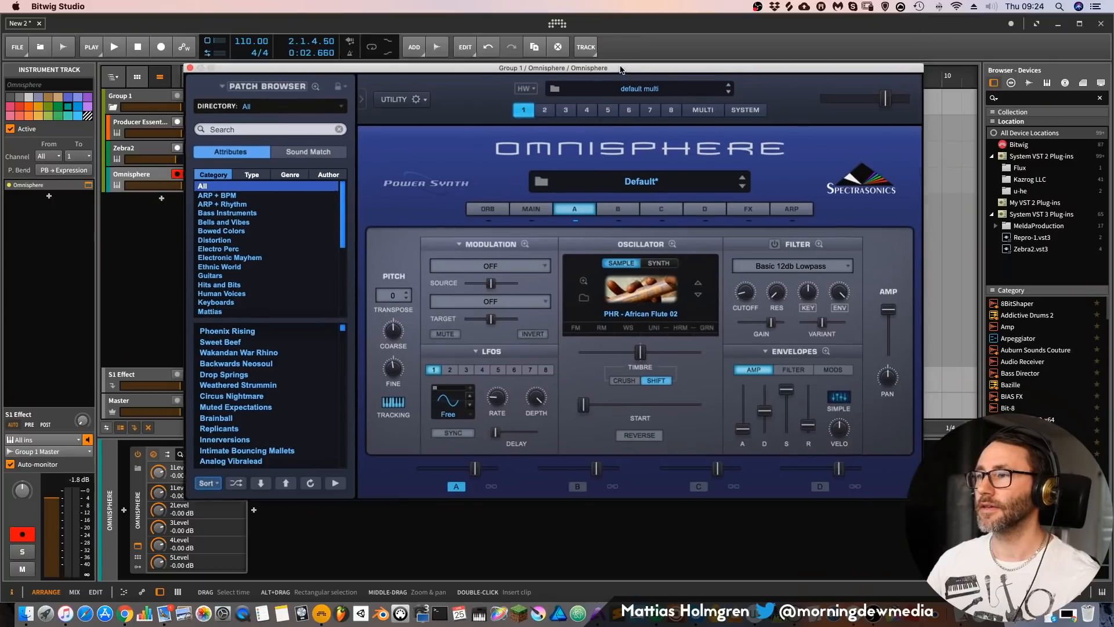
{"action": "left_click_drag", "start_coordinate": [620, 70], "coordinate": [616, 13]}
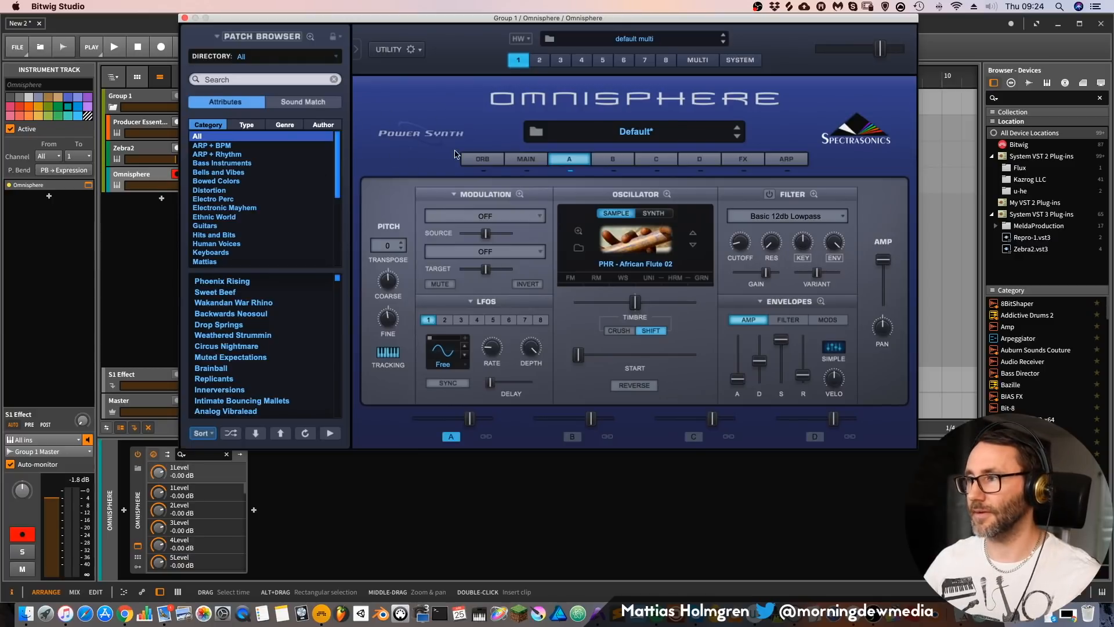
Step: Look through layer A's soundsources by source, and examine the full patch list in the Patch Browser
{"action": "left_click", "coordinate": [581, 250]}
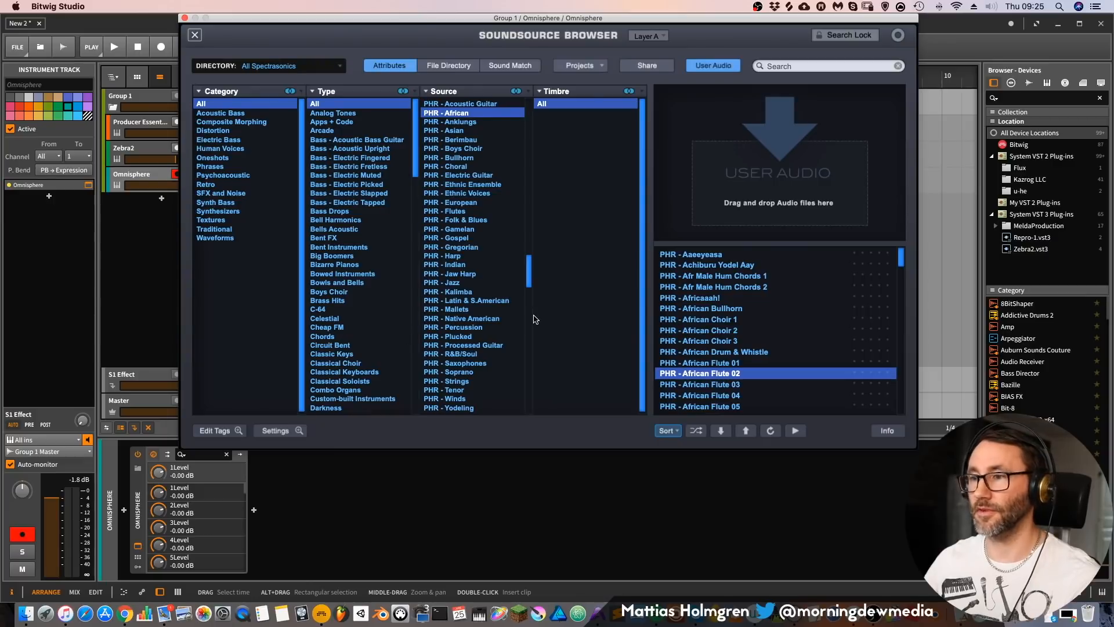
{"action": "mouse_move", "coordinate": [531, 258]}
{"action": "left_mouse_down"}
{"action": "mouse_move", "coordinate": [533, 154]}
{"action": "mouse_move", "coordinate": [530, 262]}
{"action": "left_mouse_up"}
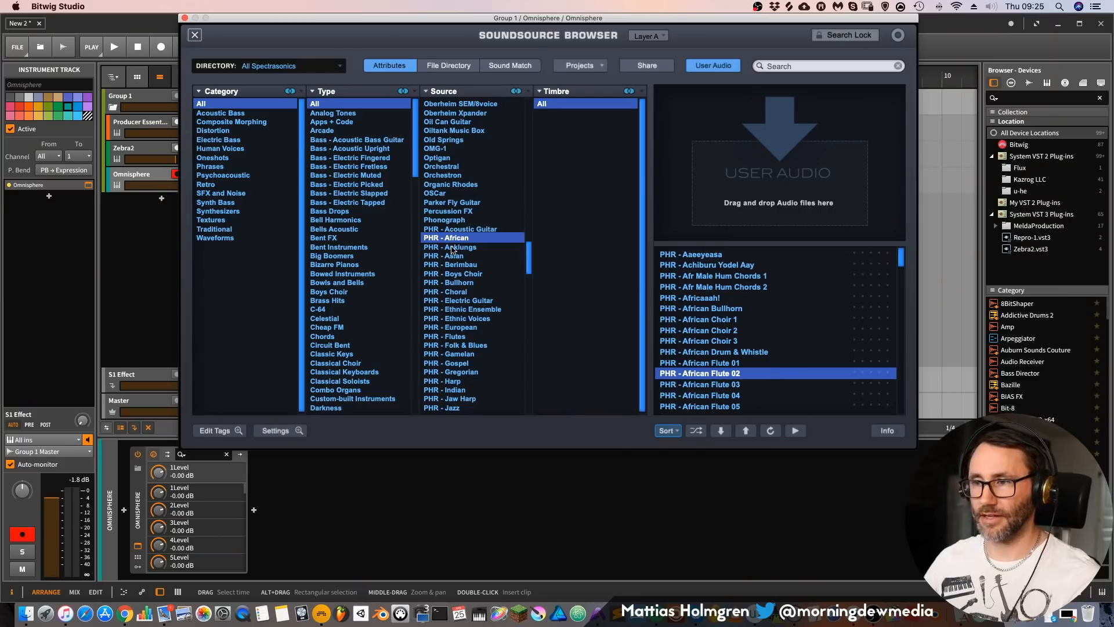
{"action": "left_click_drag", "start_coordinate": [529, 259], "coordinate": [529, 268]}
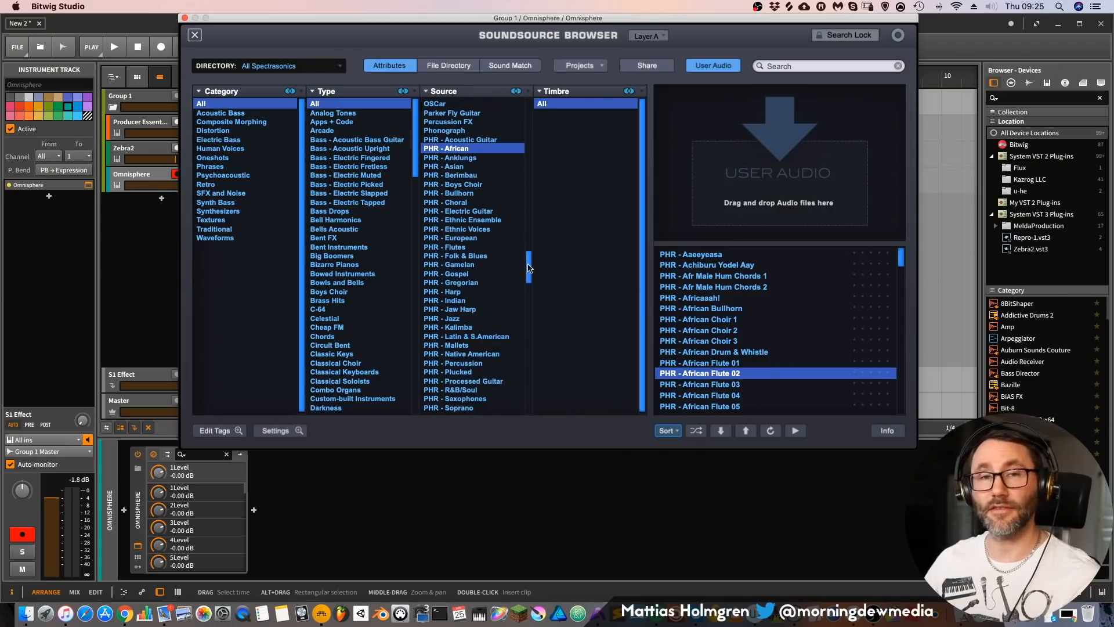
{"action": "left_click", "coordinate": [195, 36]}
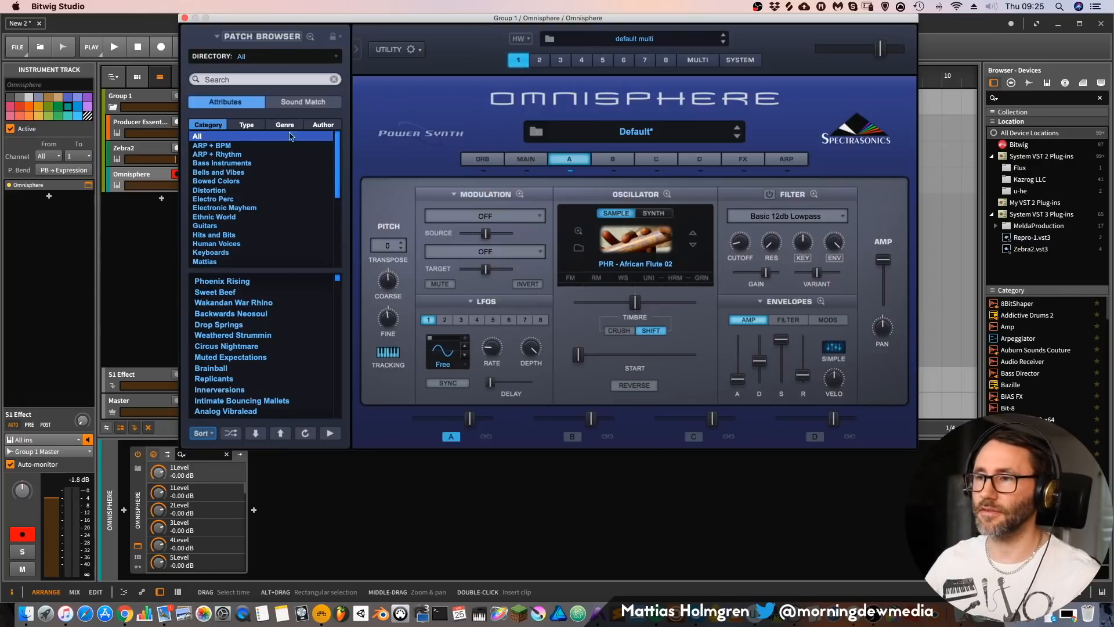
{"action": "left_click", "coordinate": [310, 37]}
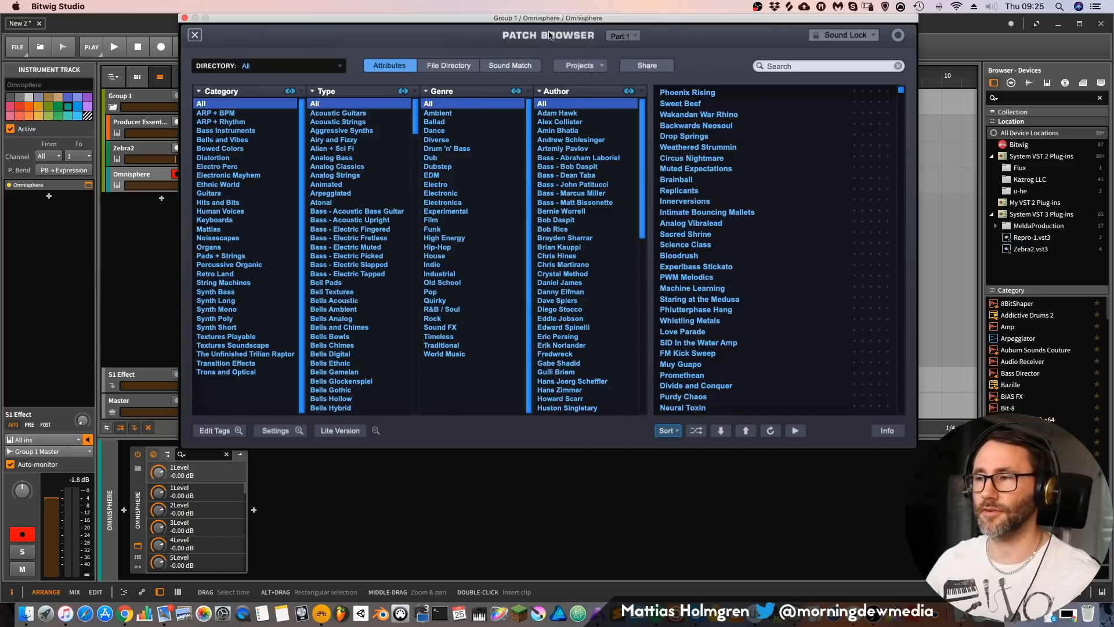
{"action": "left_click_drag", "start_coordinate": [901, 121], "coordinate": [897, 228]}
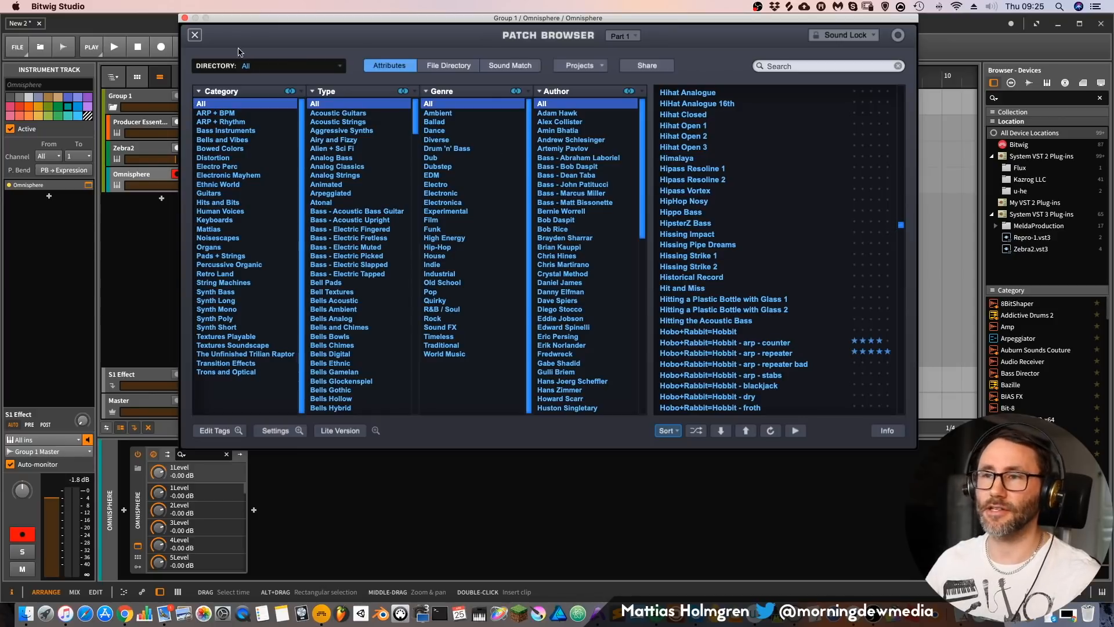
{"action": "left_click", "coordinate": [195, 35]}
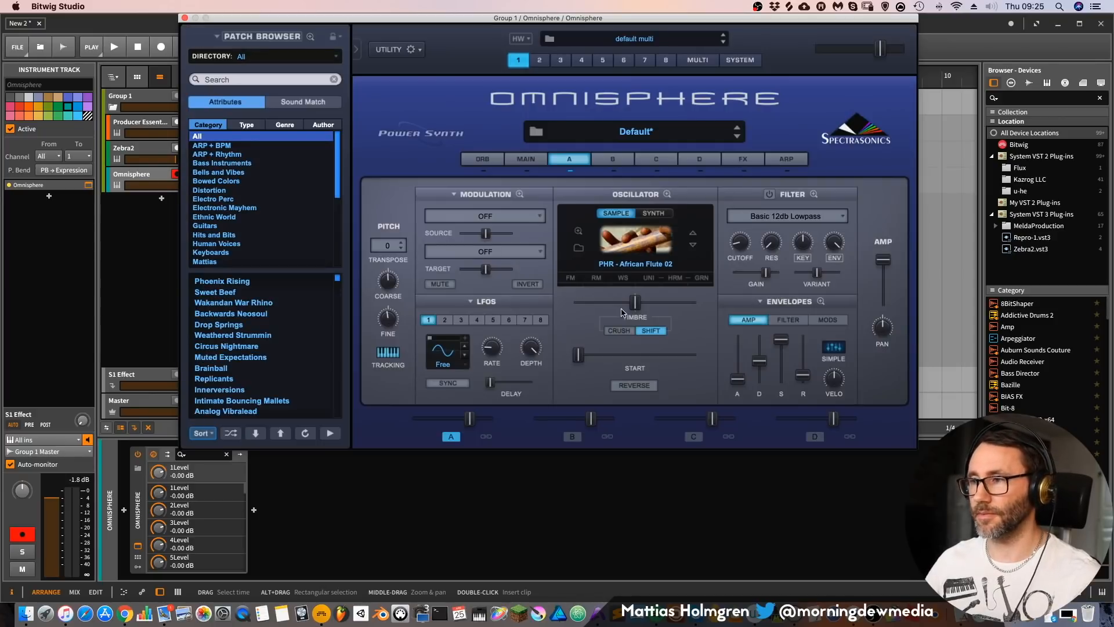
Step: View the oscillator settings of layers B, C and D, and return to layer A
{"action": "left_click", "coordinate": [616, 161]}
{"action": "left_click", "coordinate": [657, 160]}
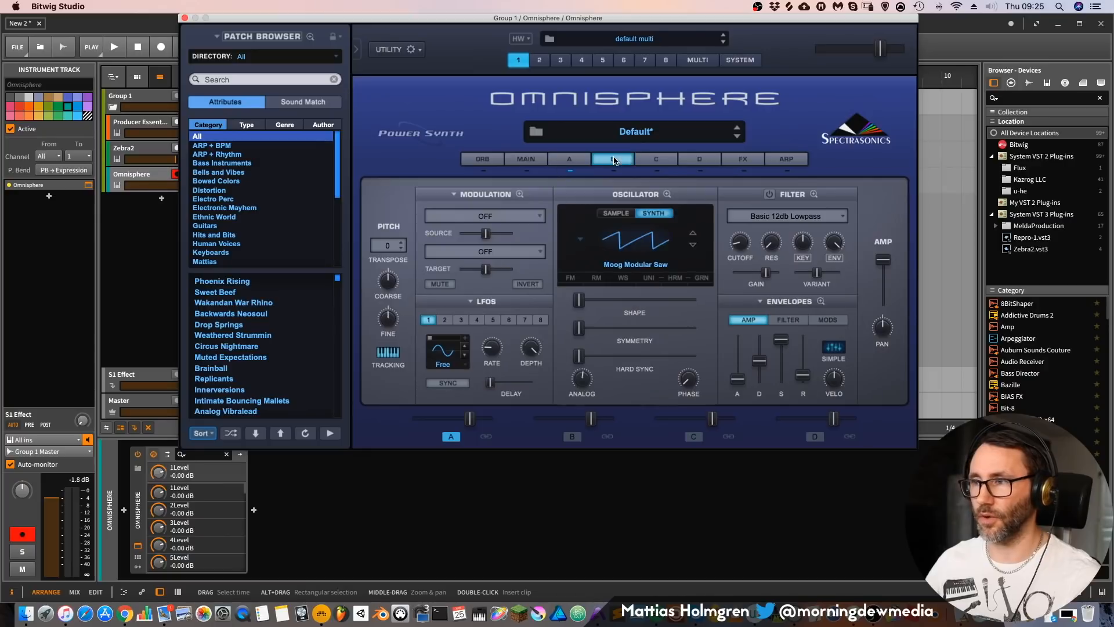
{"action": "left_click", "coordinate": [698, 159]}
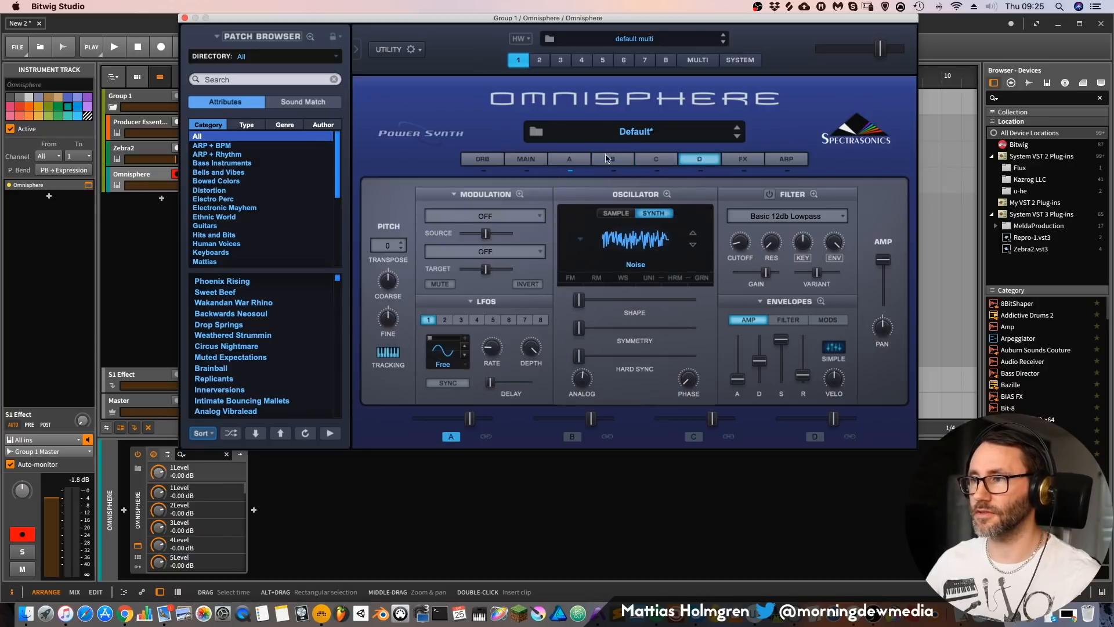
{"action": "left_click", "coordinate": [567, 165]}
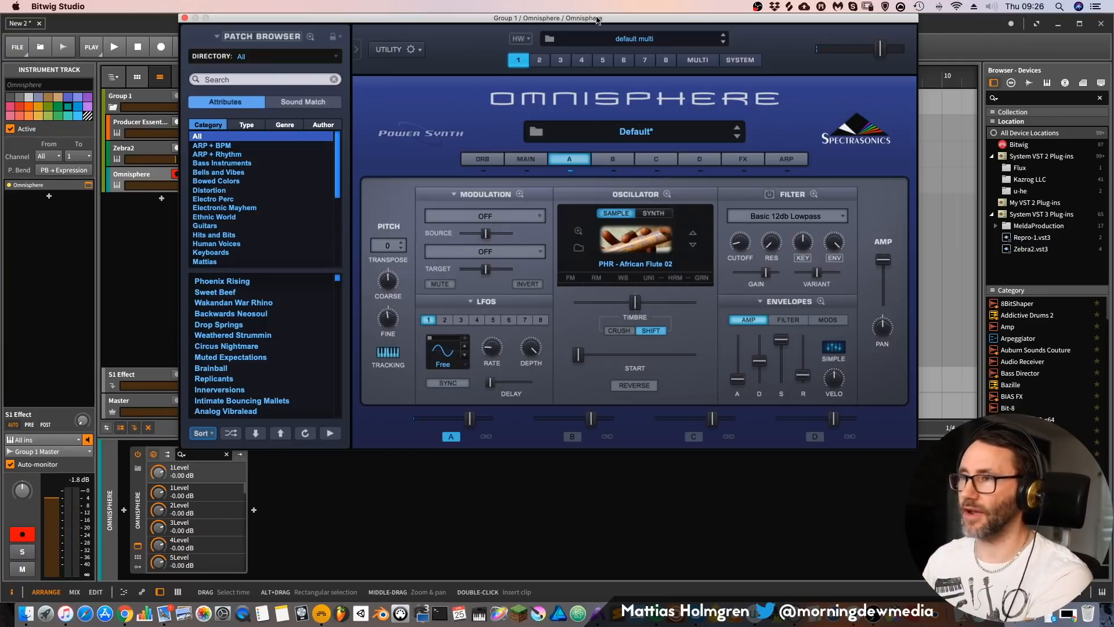
Step: Raise part 1's Aux 1 send to 0.330 in the multi mixer
{"action": "left_click_drag", "start_coordinate": [598, 18], "coordinate": [641, 18]}
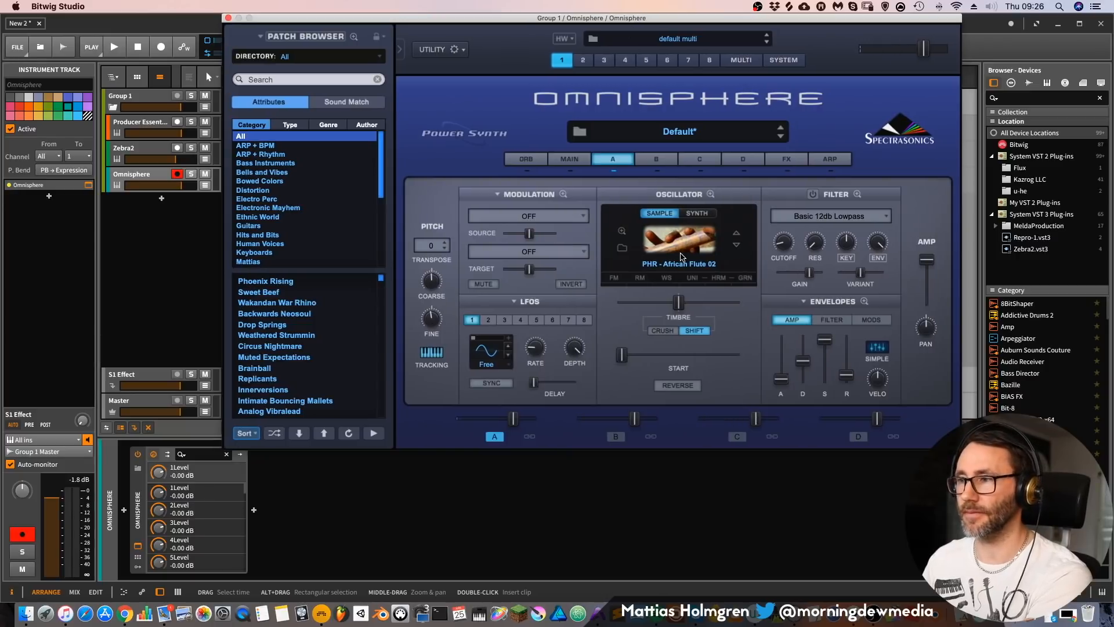
{"action": "left_click", "coordinate": [777, 159]}
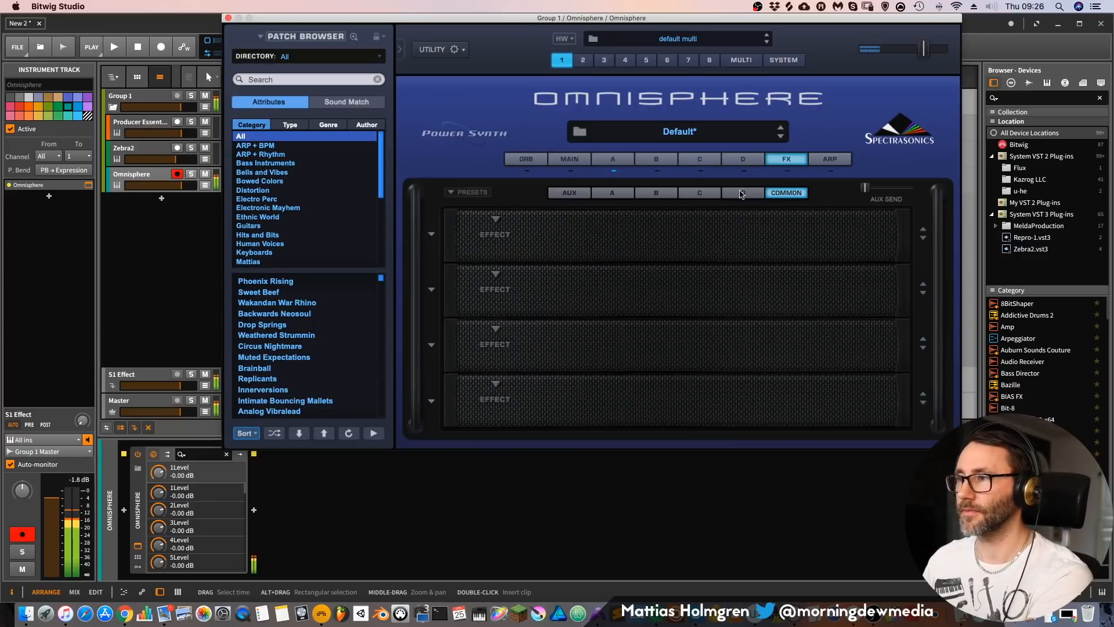
{"action": "left_click", "coordinate": [739, 60]}
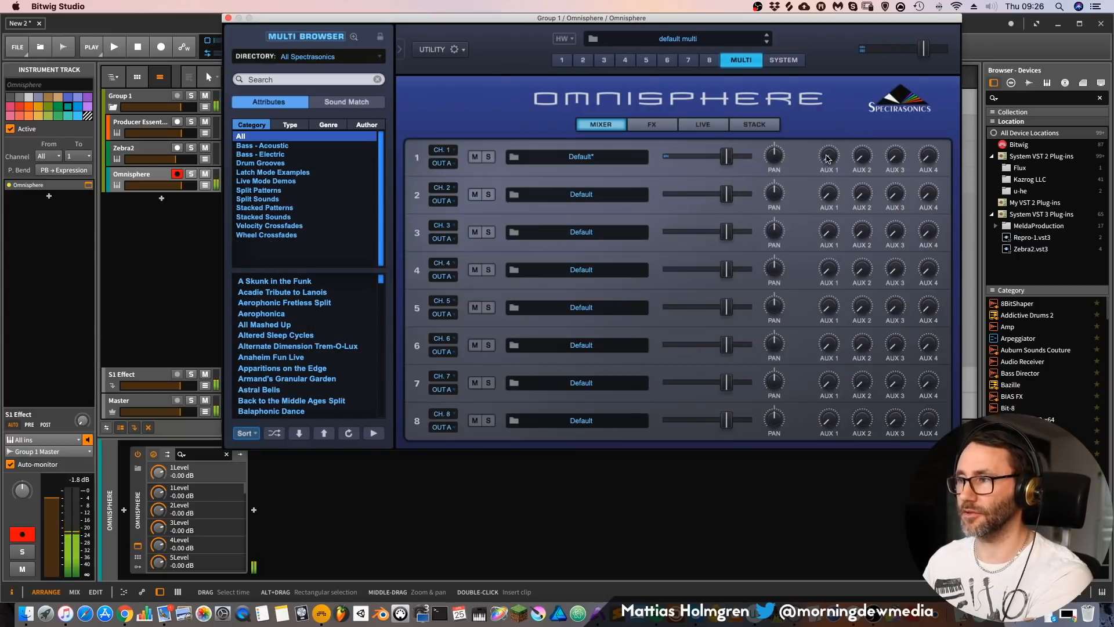
{"action": "mouse_move", "coordinate": [829, 160]}
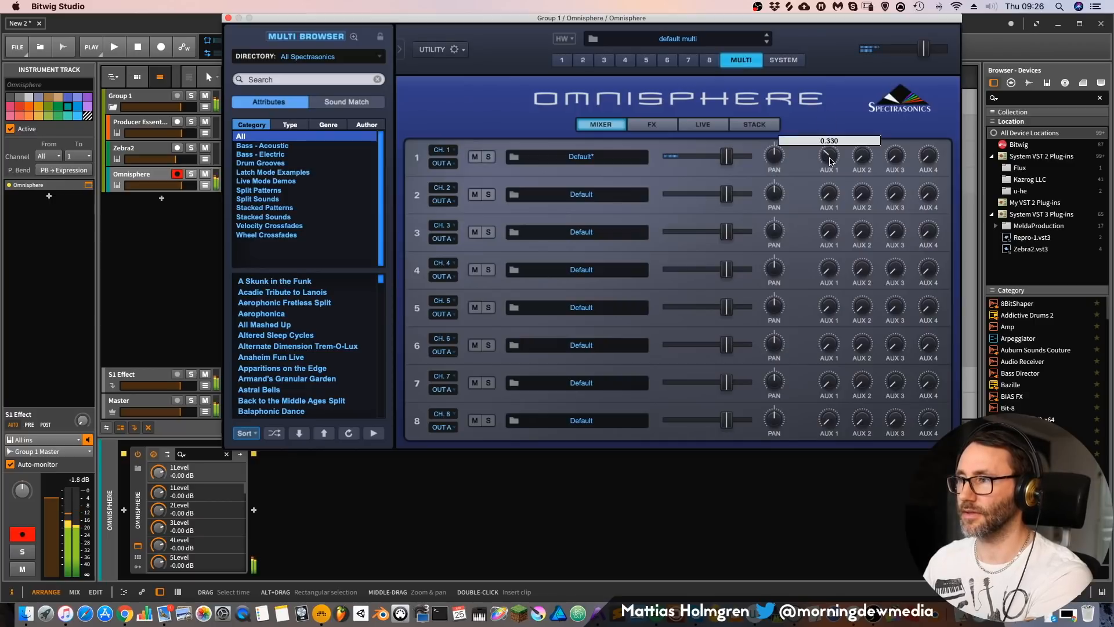
Step: Replace the EZ-Verb in the first Aux 1 effect slot with the Pro-Verb reverb
{"action": "left_click", "coordinate": [652, 124]}
{"action": "left_click", "coordinate": [494, 210]}
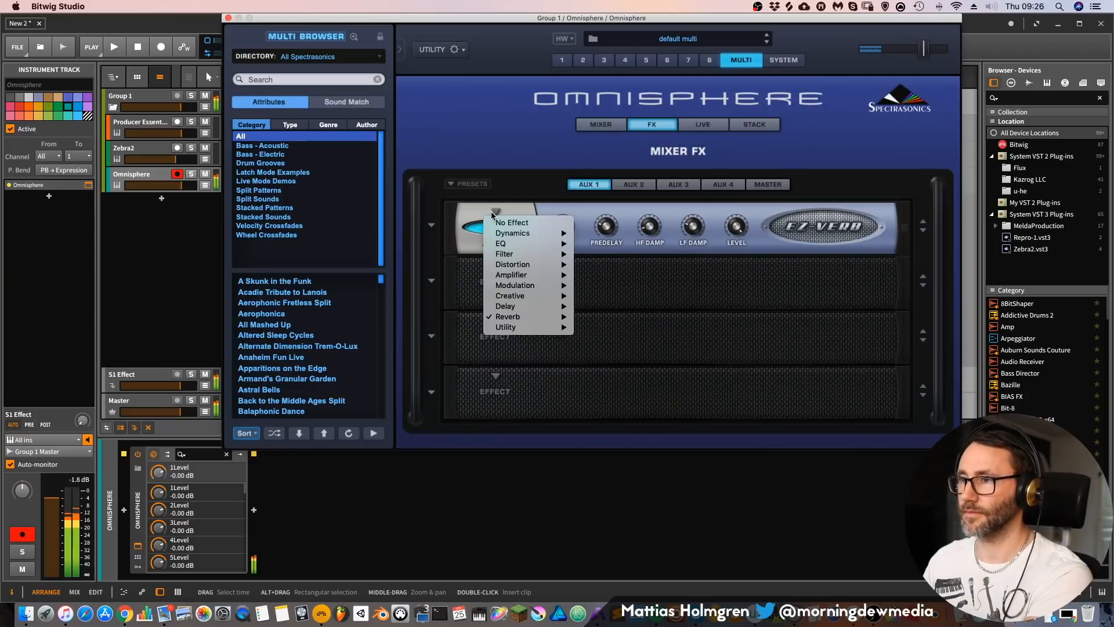
{"action": "mouse_move", "coordinate": [528, 317]}
{"action": "left_click", "coordinate": [598, 317]}
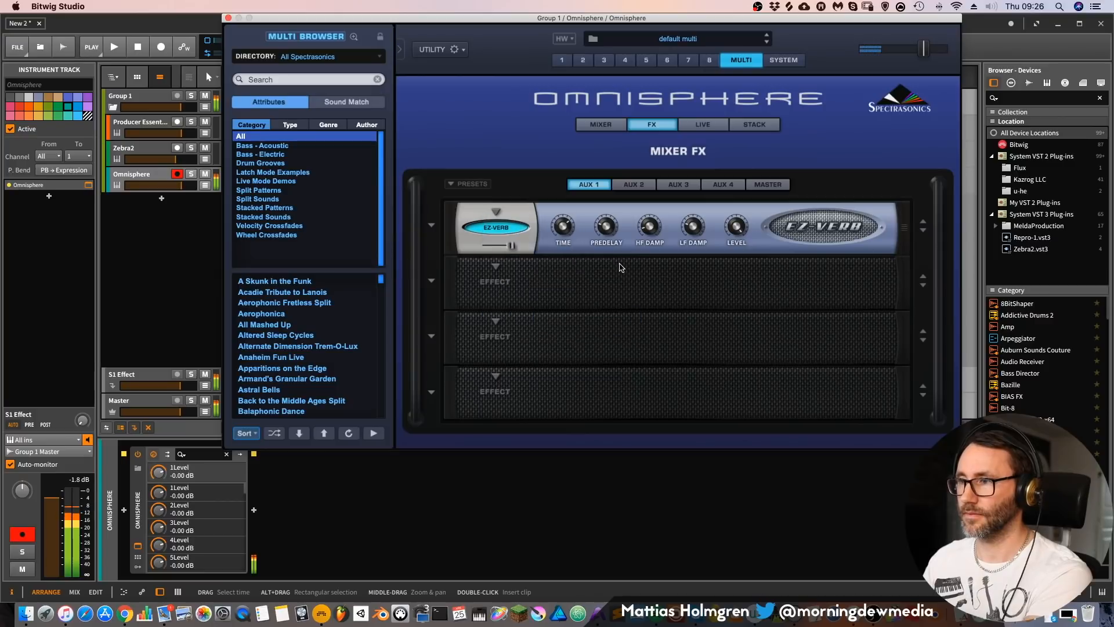
Step: Look through the effect categories available for the Aux 1 slot, including Delay and Dynamics
{"action": "left_click", "coordinate": [495, 211]}
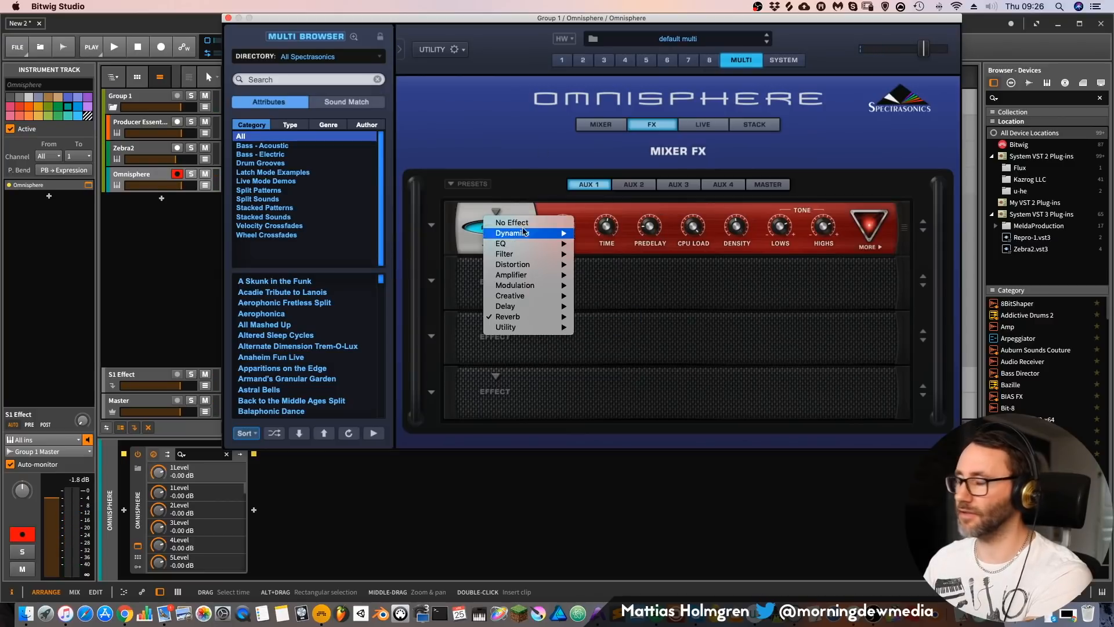
{"action": "mouse_move", "coordinate": [529, 276]}
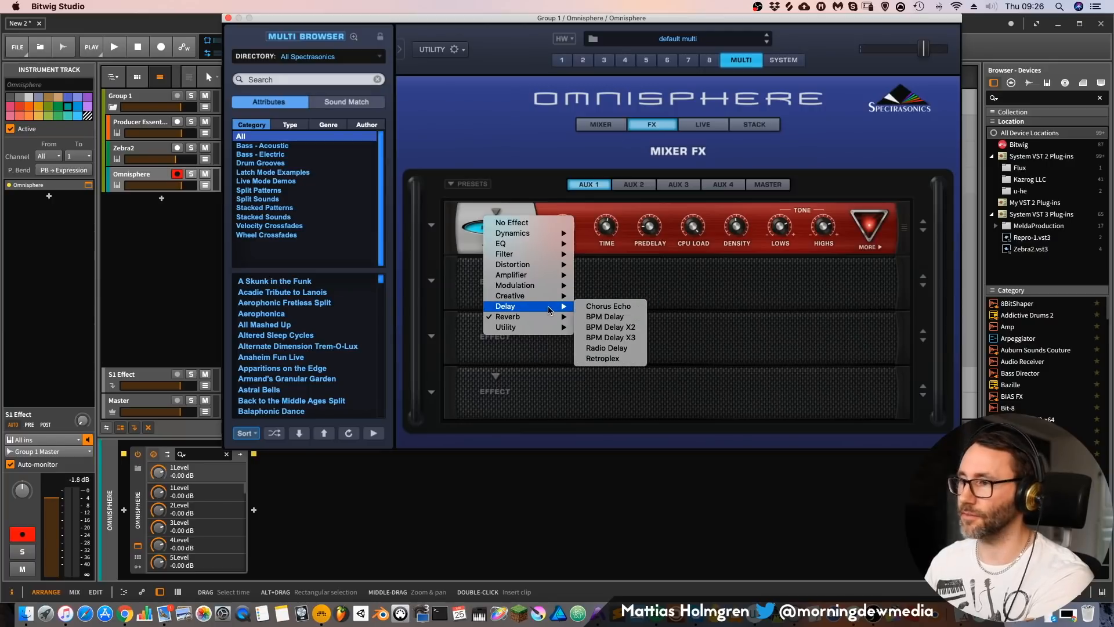
{"action": "mouse_move", "coordinate": [545, 233]}
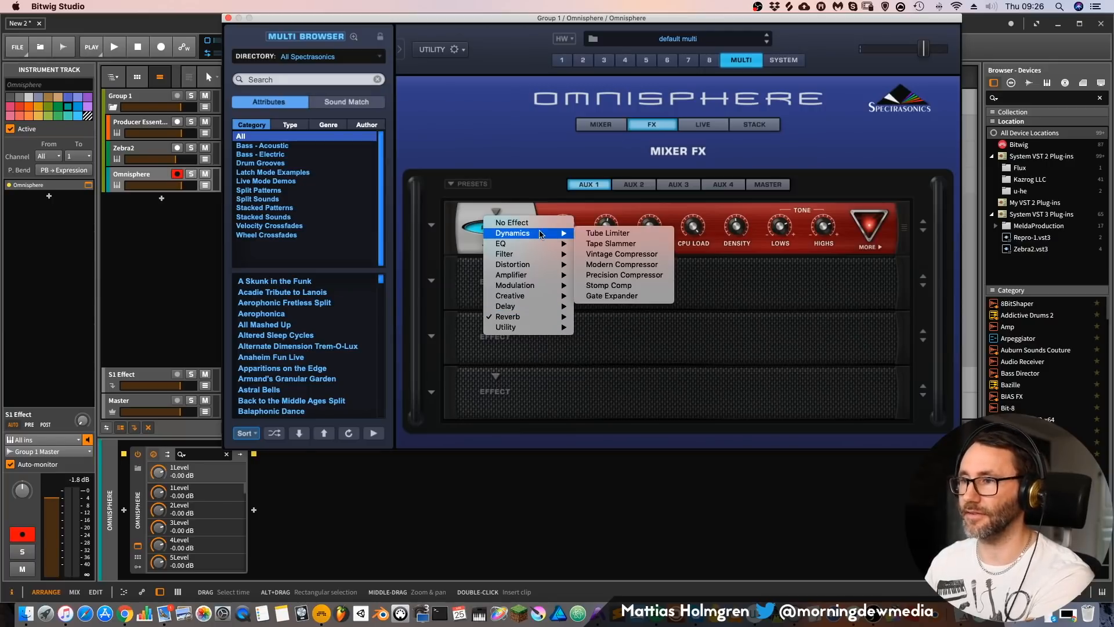
{"action": "left_click", "coordinate": [839, 253]}
Step: Turn on Freeze among the Pro-Verb's additional reverb controls and return to its main controls
{"action": "left_click", "coordinate": [865, 231]}
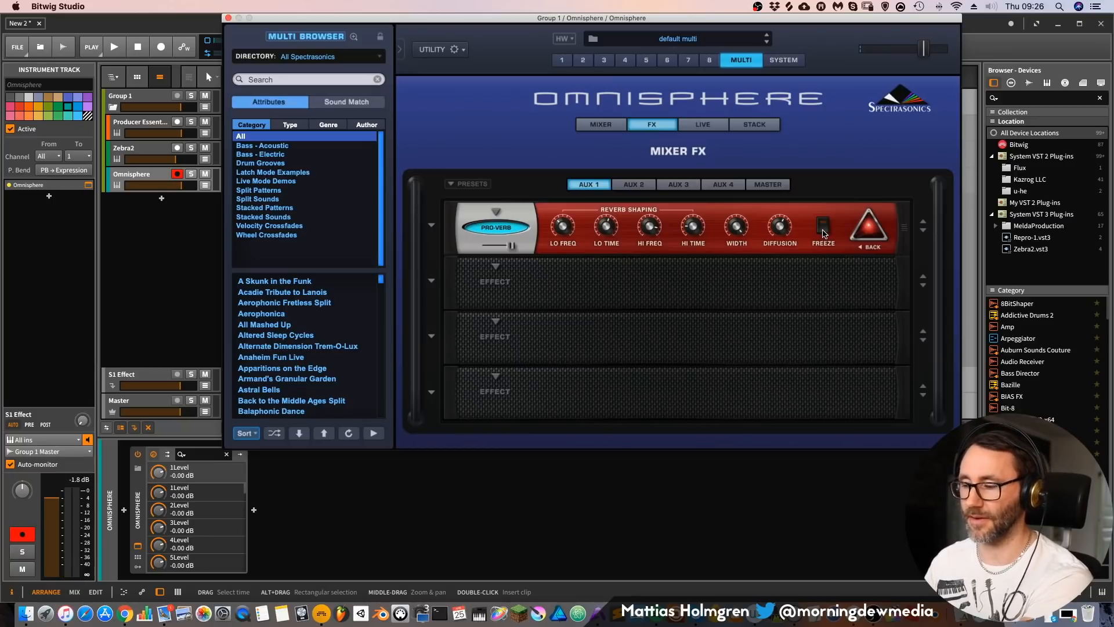
{"action": "left_click", "coordinate": [823, 229]}
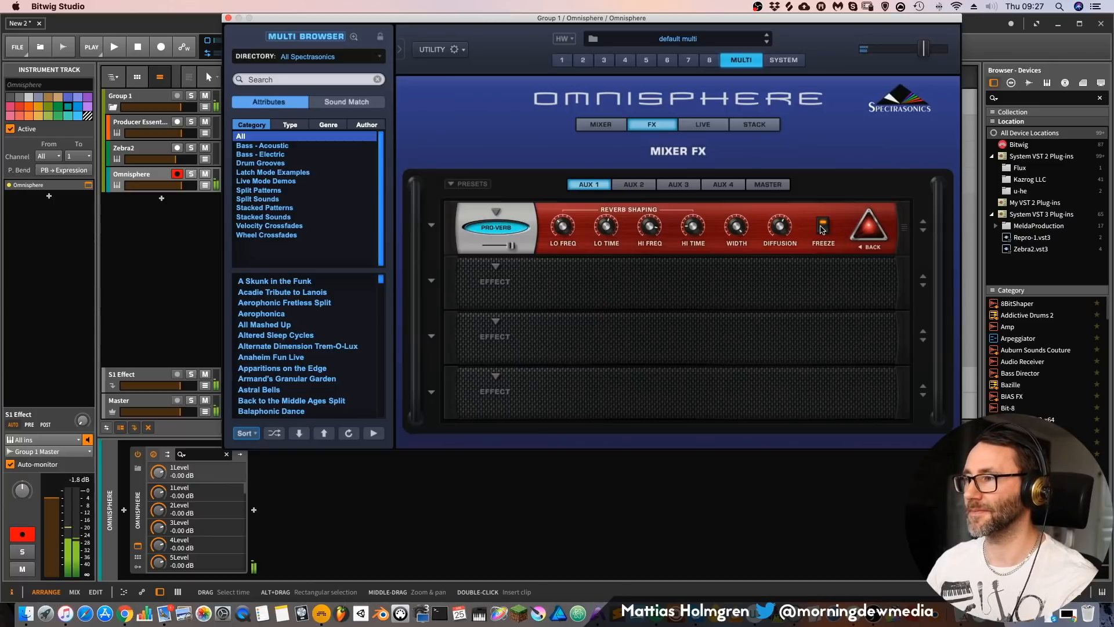
{"action": "left_click", "coordinate": [865, 231]}
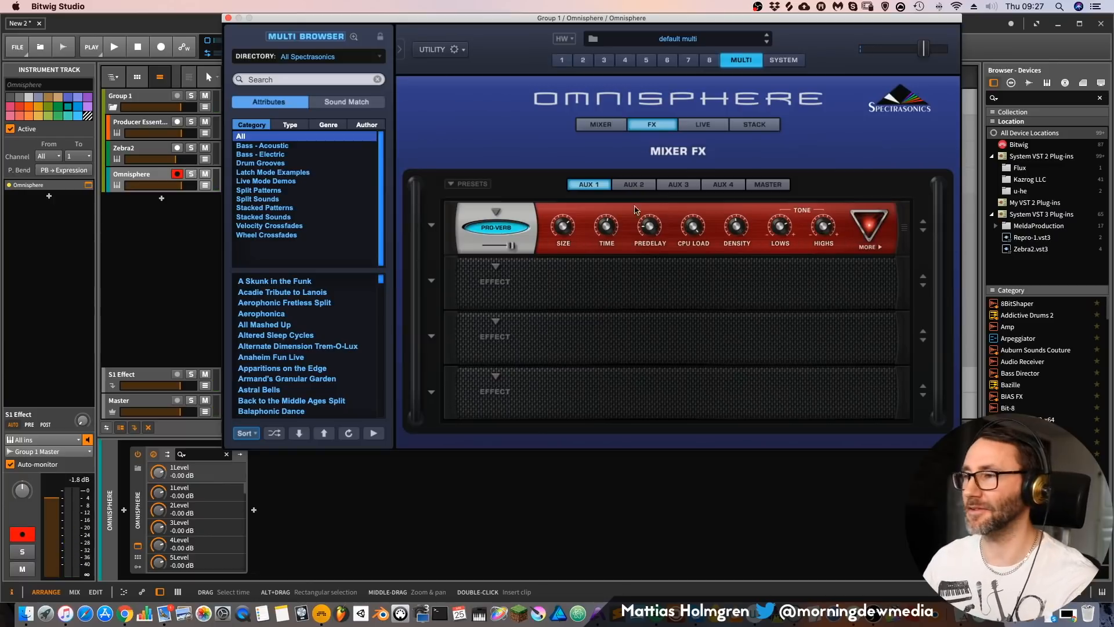
Step: Enable Granular synthesis for the African flute sample on part 1's layer A
{"action": "left_click", "coordinate": [601, 125]}
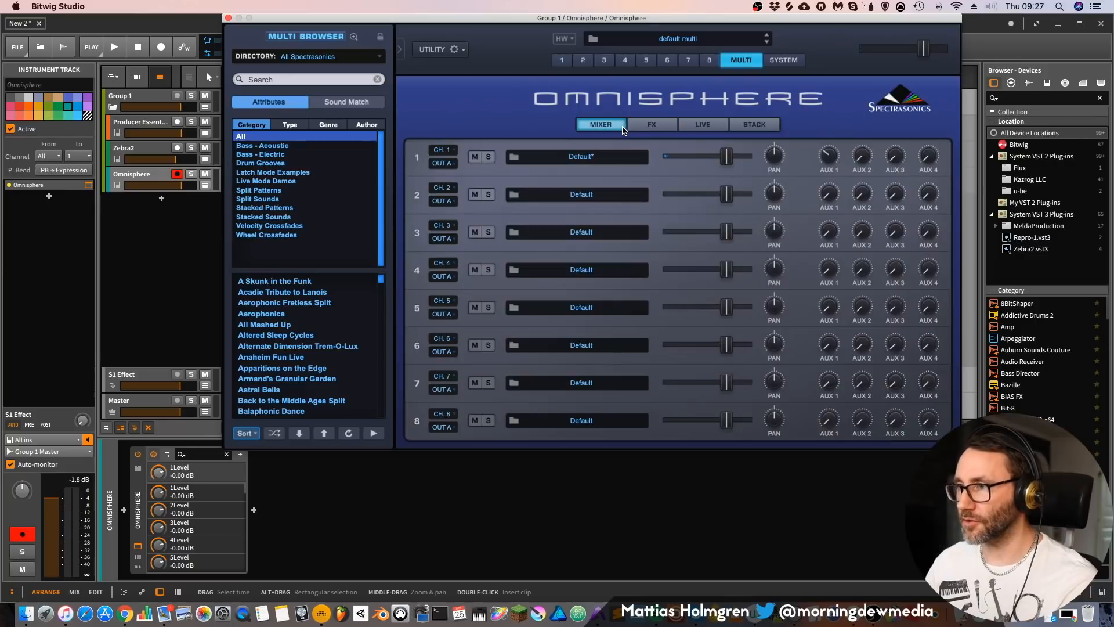
{"action": "left_click", "coordinate": [563, 61]}
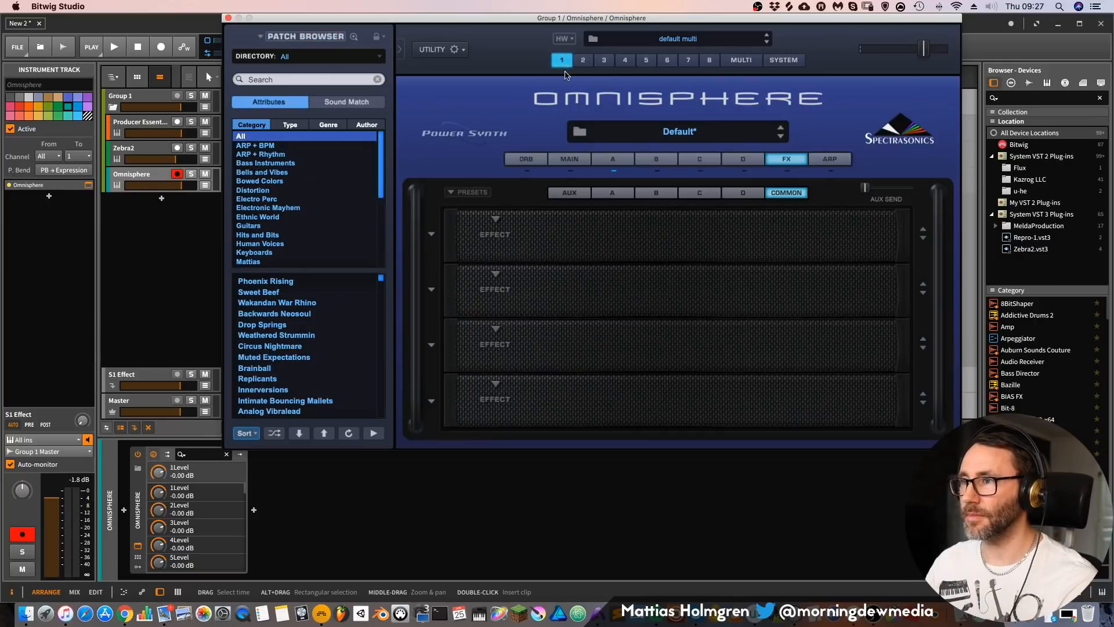
{"action": "left_click", "coordinate": [611, 160]}
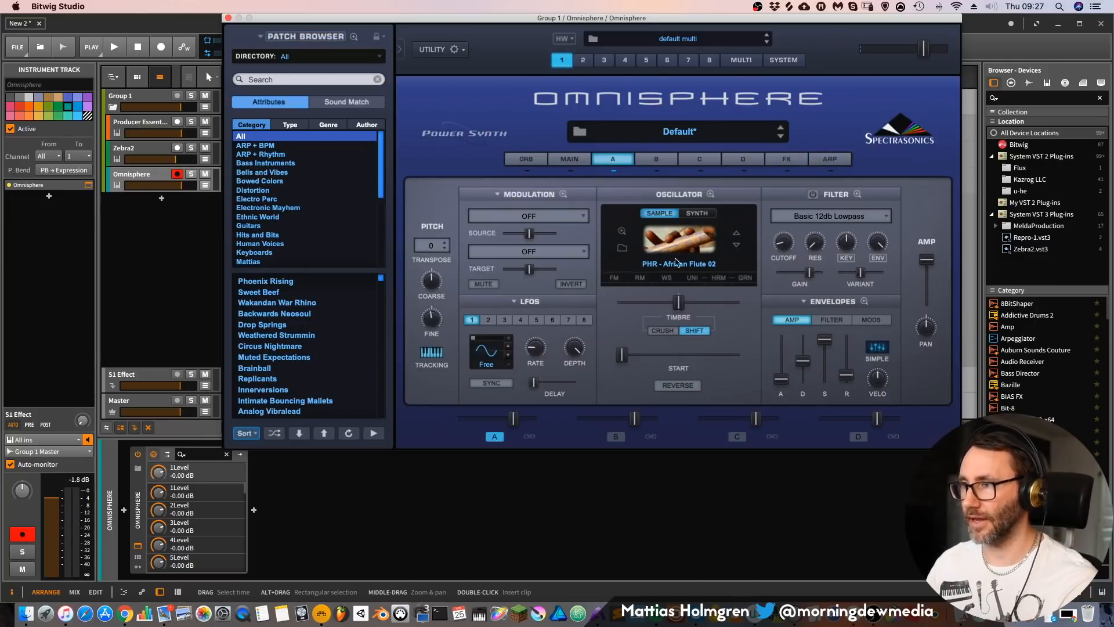
{"action": "left_click", "coordinate": [746, 278]}
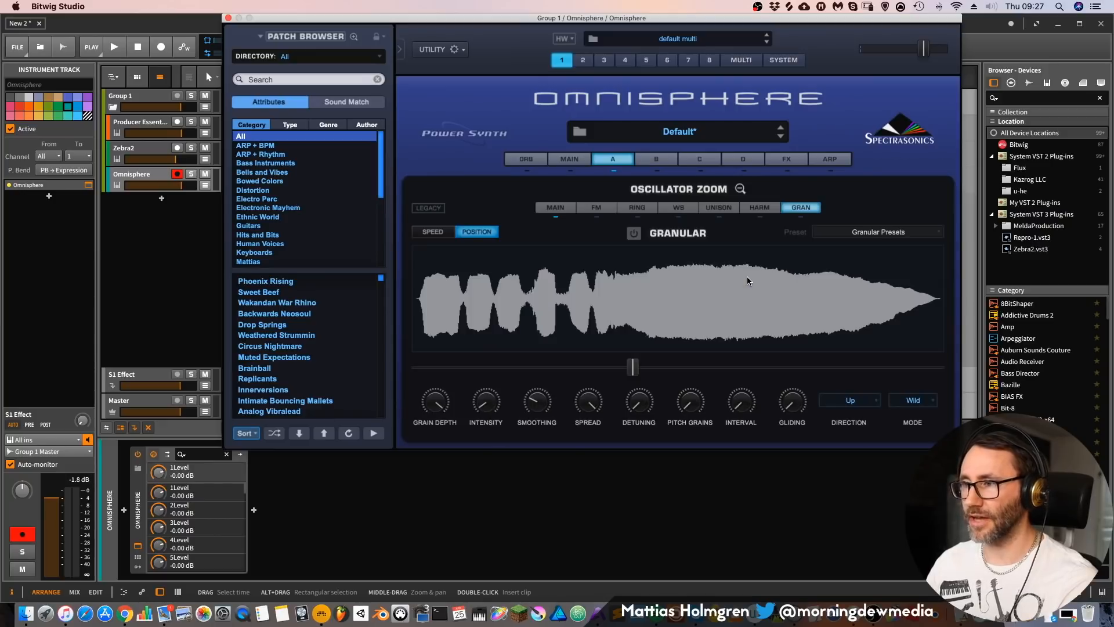
{"action": "left_click", "coordinate": [633, 235]}
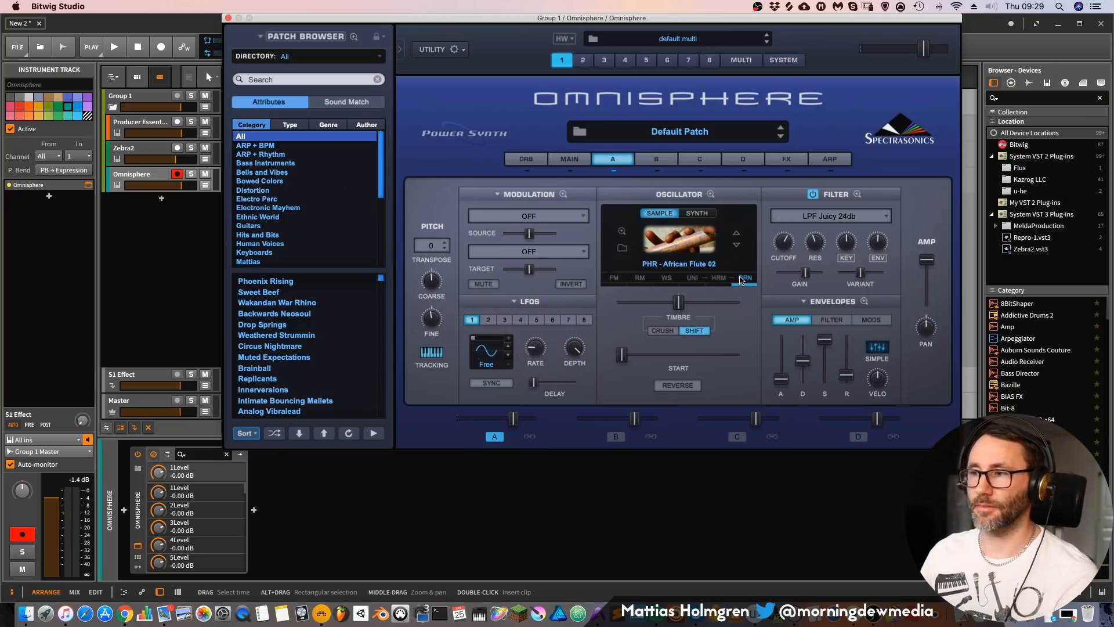
Step: Enable Unison for the oscillator on layer A
{"action": "left_click", "coordinate": [689, 278]}
{"action": "left_click", "coordinate": [640, 234]}
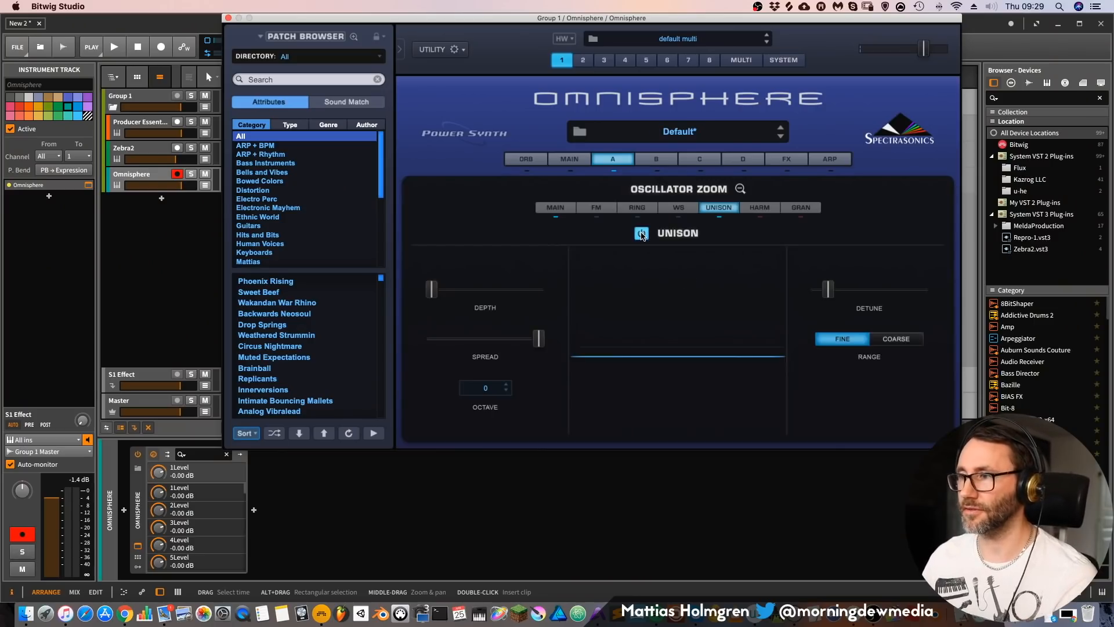
Step: Try Harmonia on layer A's oscillator, switch it back off and return to the layer's main controls
{"action": "left_click", "coordinate": [754, 209]}
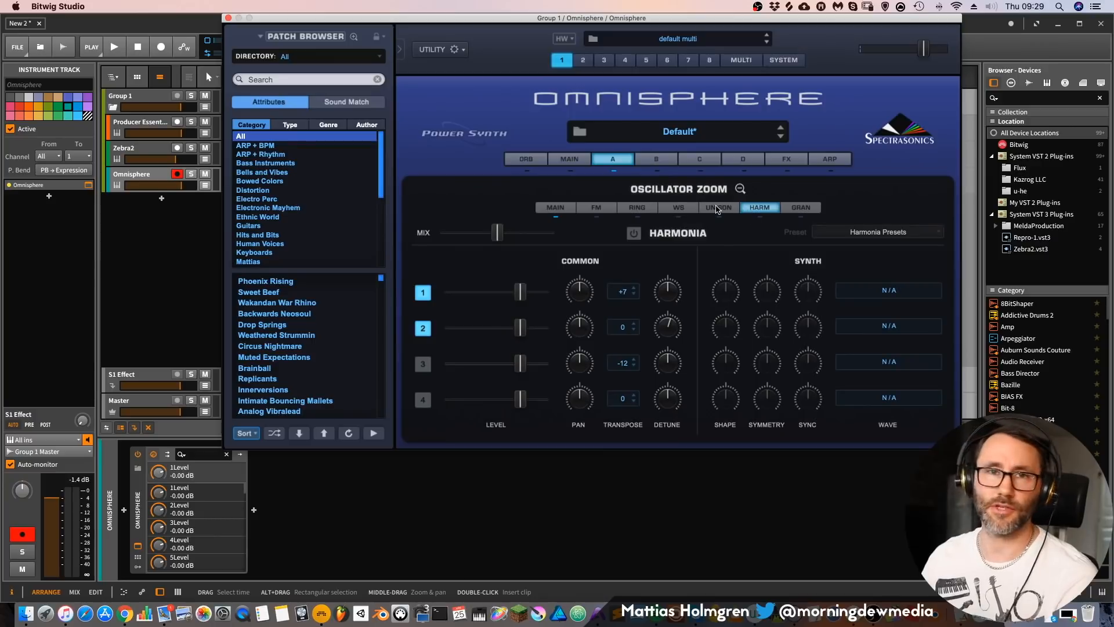
{"action": "left_click", "coordinate": [634, 234]}
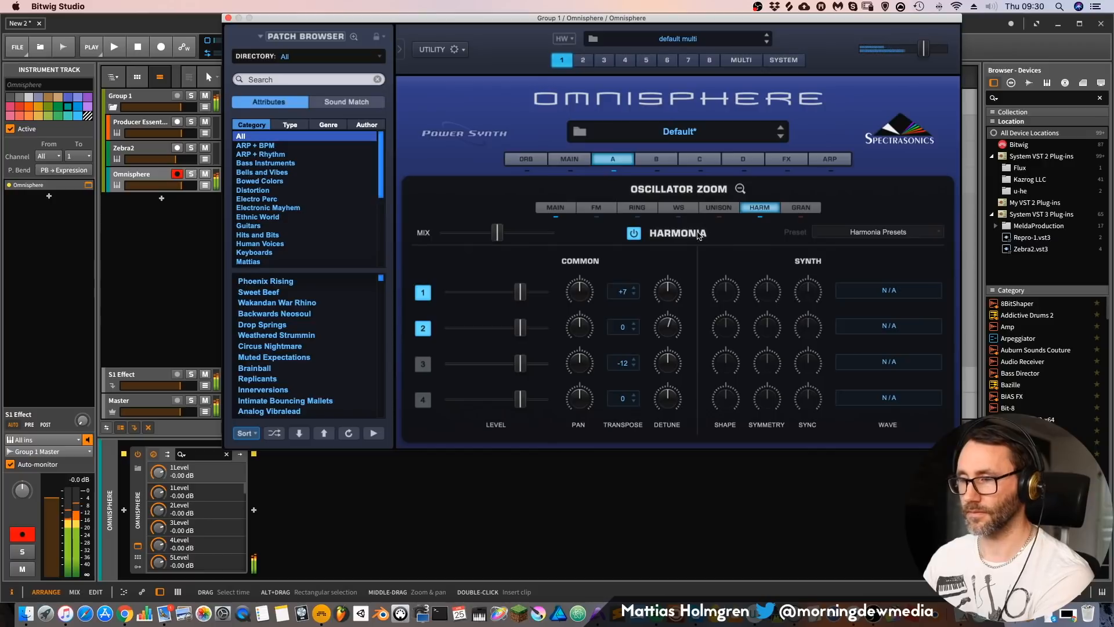
{"action": "left_click", "coordinate": [635, 233]}
{"action": "left_click", "coordinate": [741, 190]}
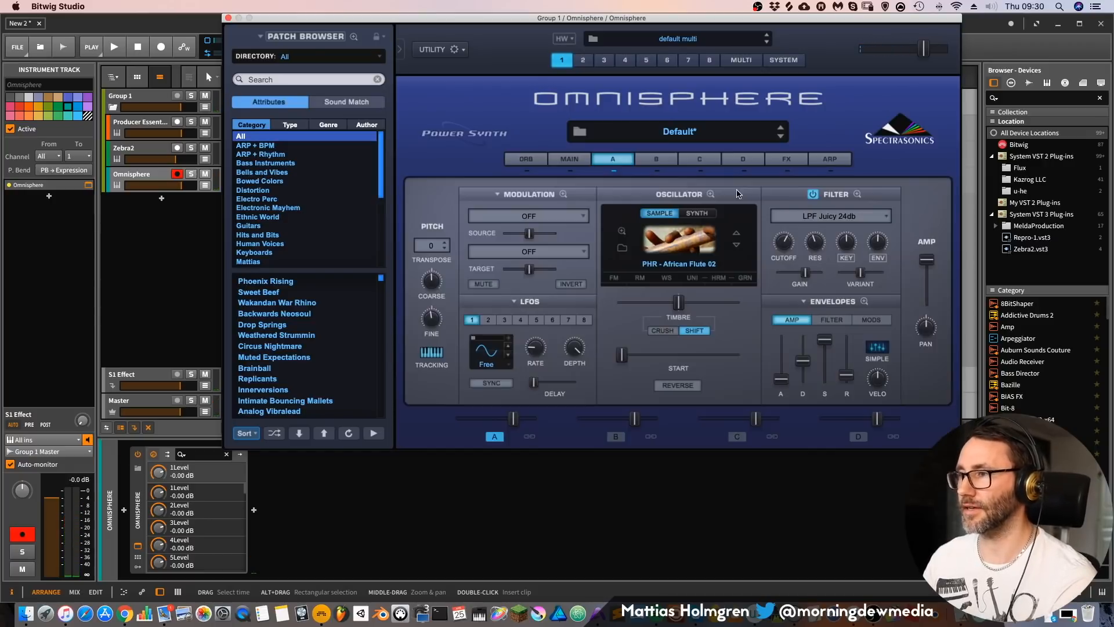
Step: Browse layer A's soundsources and audition African ones: PHR - Afr Male Hum Chords 1, African Harp 04, African Harp 11 and African Male Group 1
{"action": "left_click", "coordinate": [621, 250]}
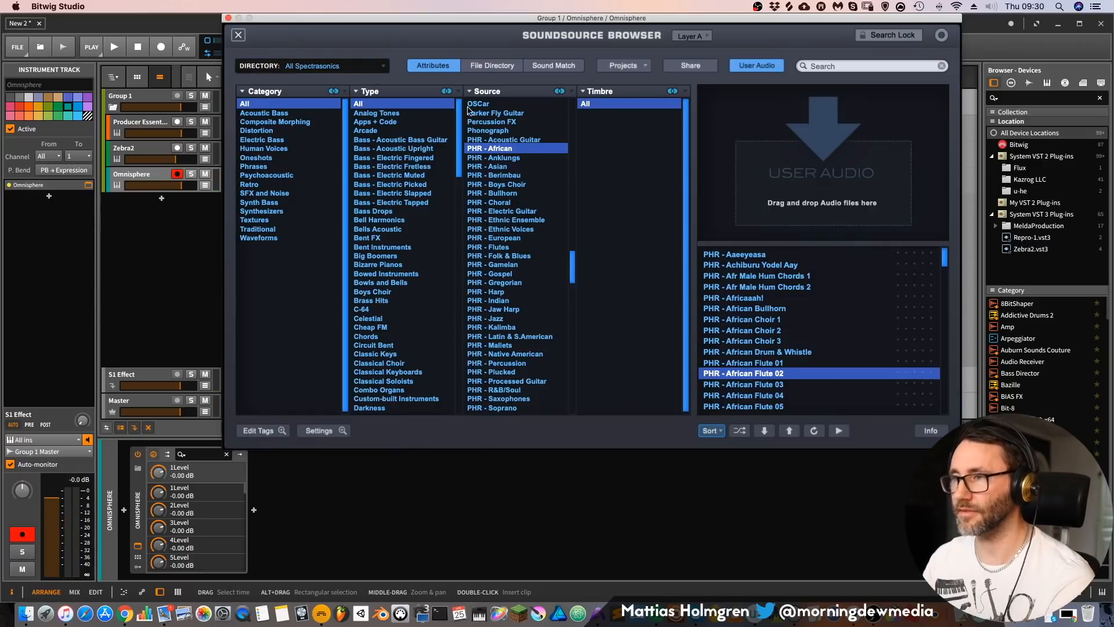
{"action": "scroll", "coordinate": [731, 360], "scroll_direction": "down", "scroll_amount": 3}
{"action": "scroll", "coordinate": [738, 348], "scroll_direction": "up", "scroll_amount": 3}
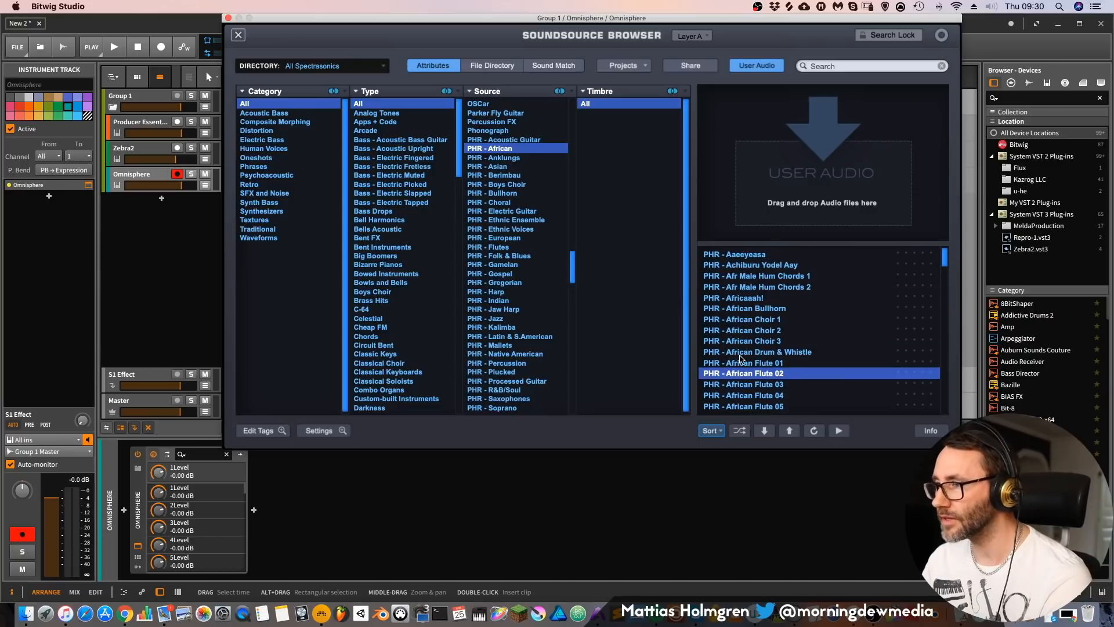
{"action": "left_click", "coordinate": [754, 276]}
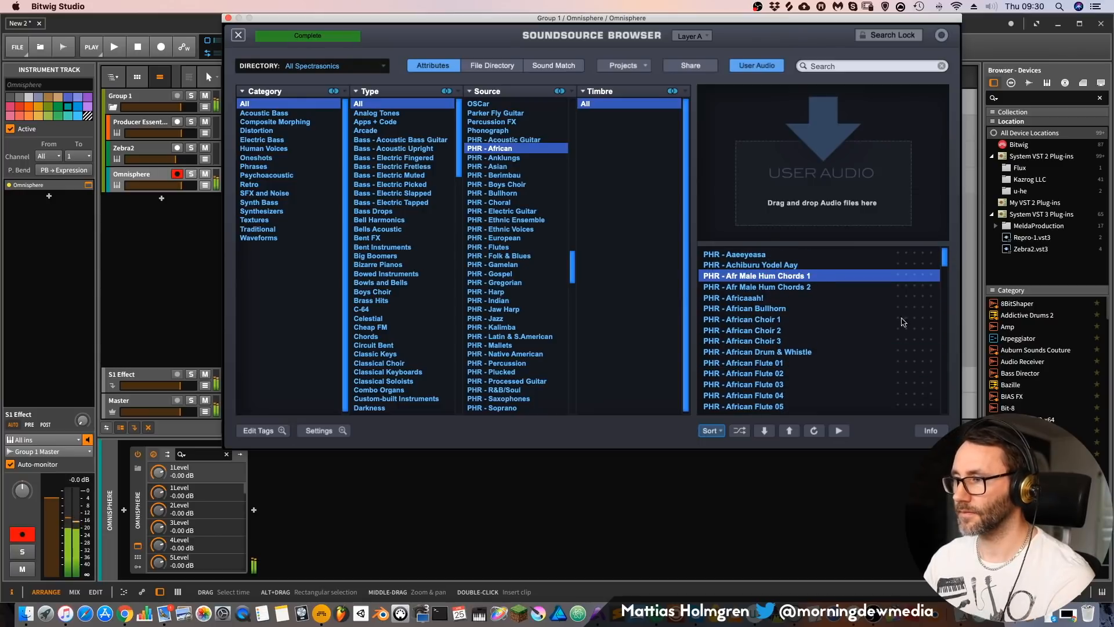
{"action": "scroll", "coordinate": [944, 262], "scroll_direction": "down", "scroll_amount": 5}
{"action": "left_click", "coordinate": [859, 309]}
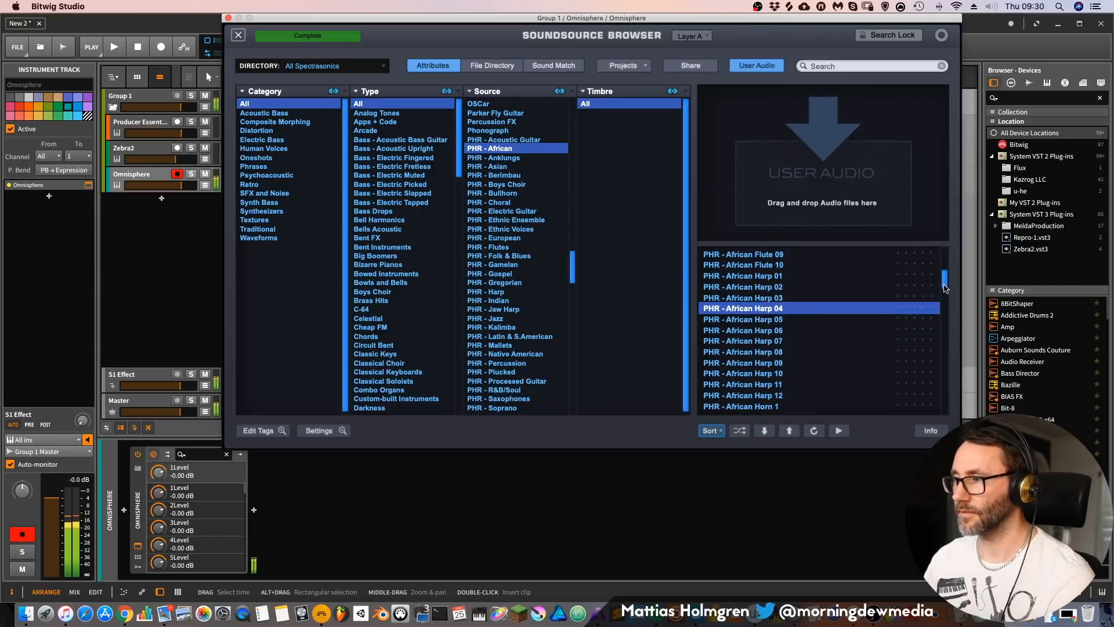
{"action": "scroll", "coordinate": [945, 284], "scroll_direction": "down", "scroll_amount": 2}
{"action": "left_click", "coordinate": [775, 330]}
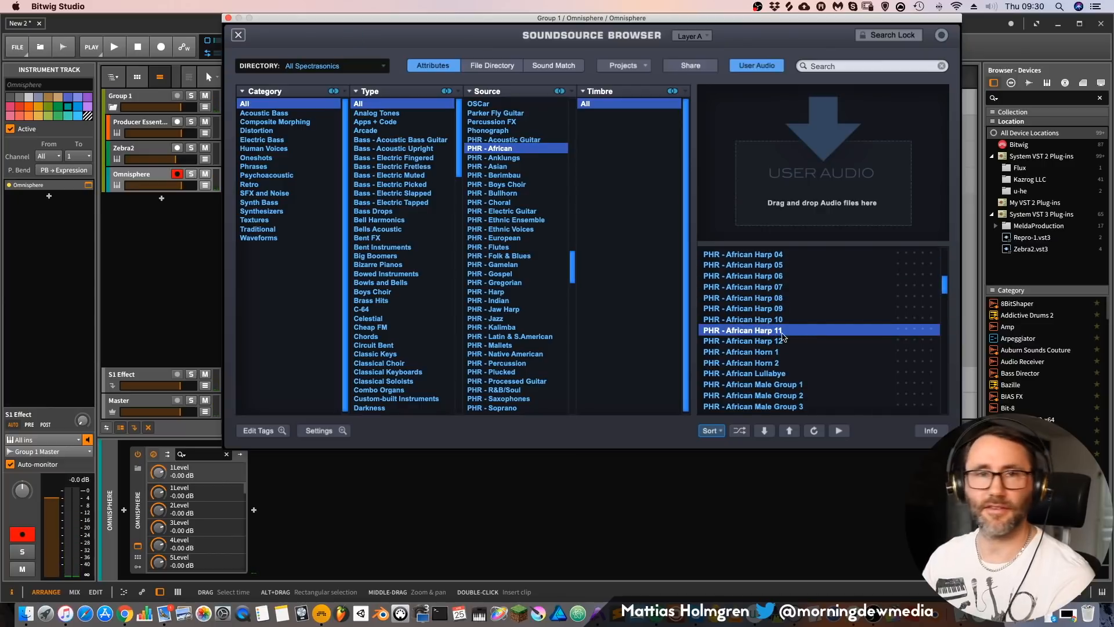
{"action": "left_click", "coordinate": [778, 384]}
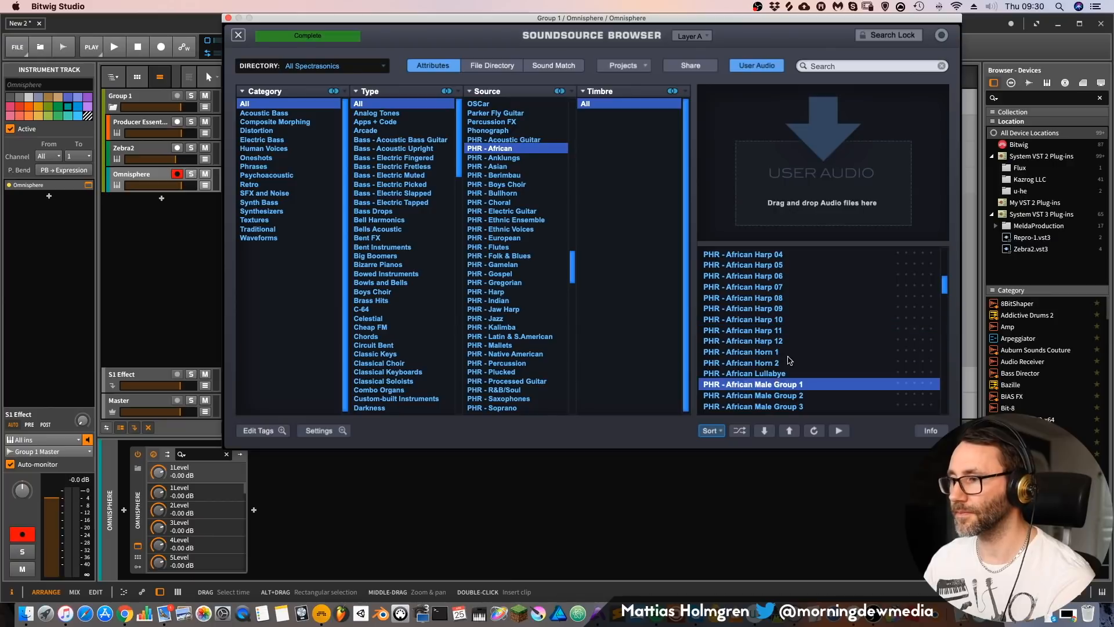
Step: Audition African soundsources from PHR - African Male Solo through African Metallic Shaking to African Youth Alleluia
{"action": "scroll", "coordinate": [792, 358], "scroll_direction": "down", "scroll_amount": 1}
{"action": "scroll", "coordinate": [792, 359], "scroll_direction": "down", "scroll_amount": 1}
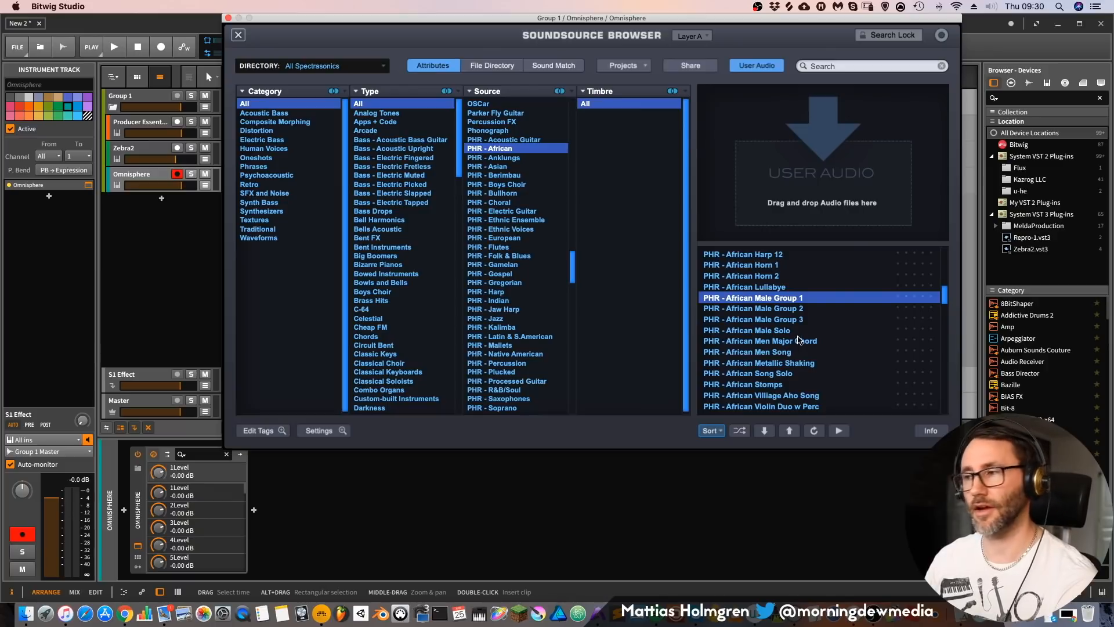
{"action": "left_click", "coordinate": [793, 333]}
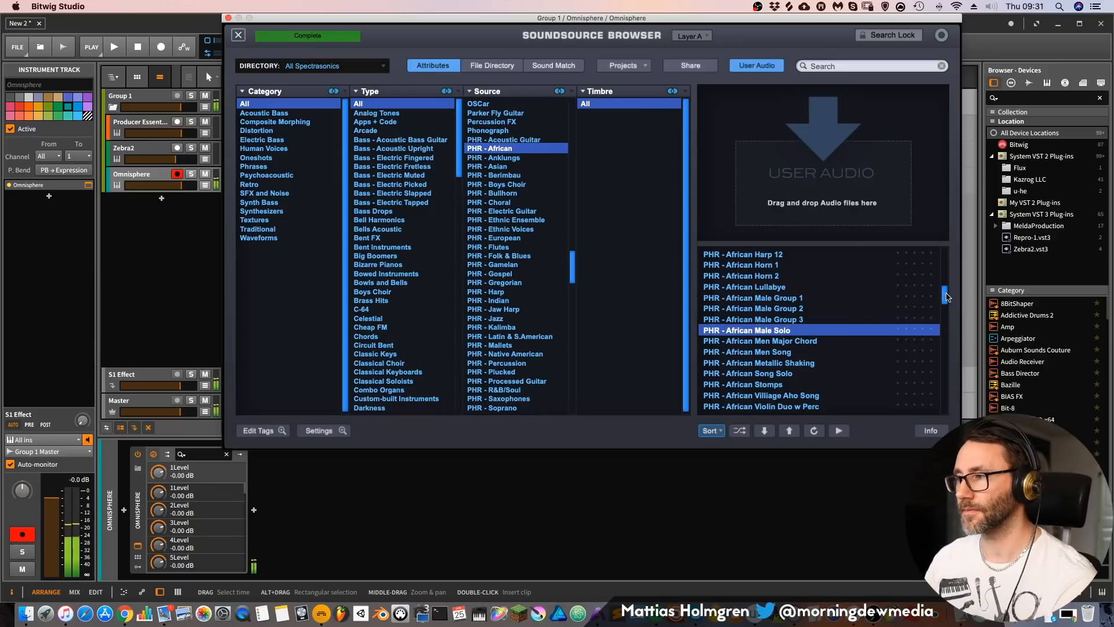
{"action": "scroll", "coordinate": [946, 297], "scroll_direction": "down", "scroll_amount": 2}
{"action": "key", "text": "Down"}
{"action": "key", "text": "Down"}
{"action": "key", "text": "Down"}
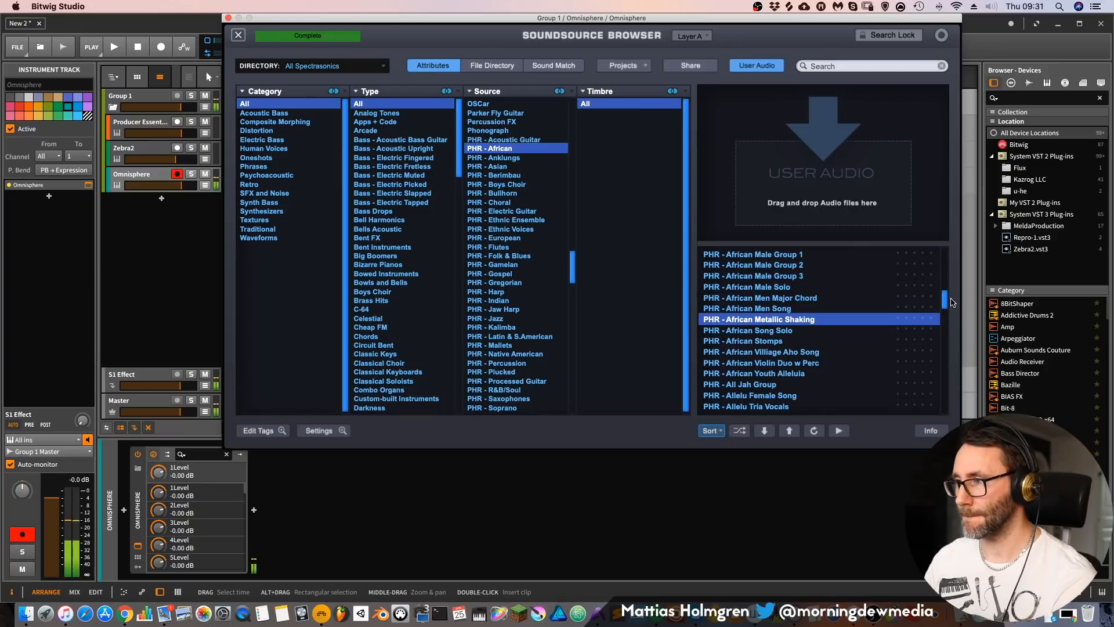
{"action": "key", "text": "Down"}
{"action": "key", "text": "Down"}
{"action": "key", "text": "Down"}
{"action": "key", "text": "Down"}
{"action": "key", "text": "Down"}
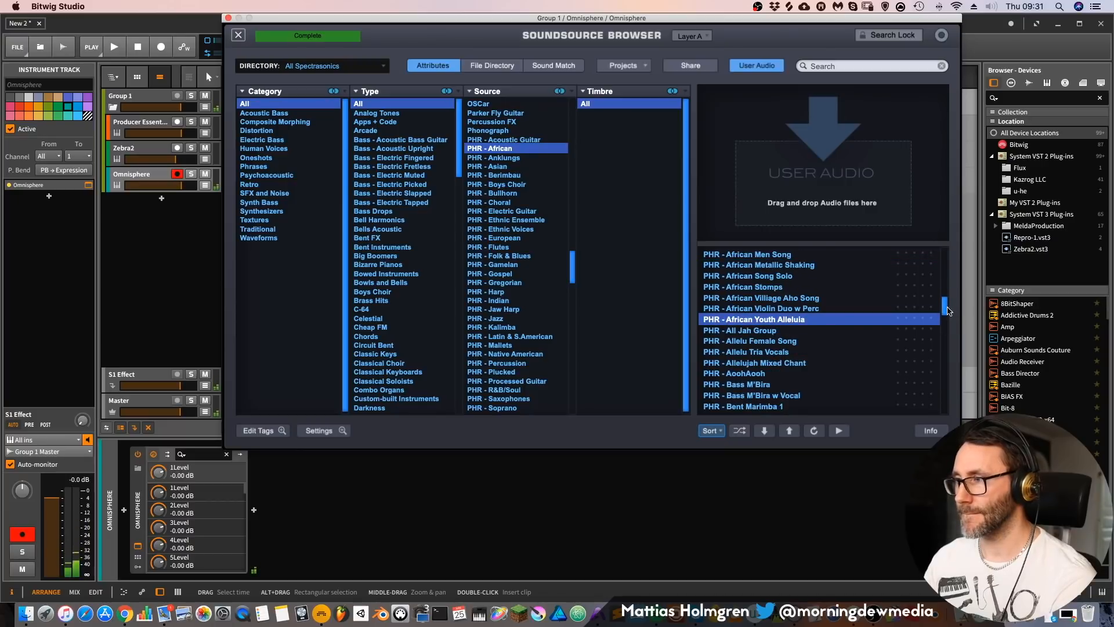
Step: Audition PHR - Bass M'Bira w Vocal and Bent Marimba 2, and load PHR - Buzz Kalimba 2 into layer A
{"action": "key", "text": "Down"}
{"action": "key", "text": "Down"}
{"action": "key", "text": "Down"}
{"action": "key", "text": "Down"}
{"action": "key", "text": "Down"}
{"action": "key", "text": "Down"}
{"action": "key", "text": "Down"}
{"action": "scroll", "coordinate": [944, 318], "scroll_direction": "down", "scroll_amount": 2}
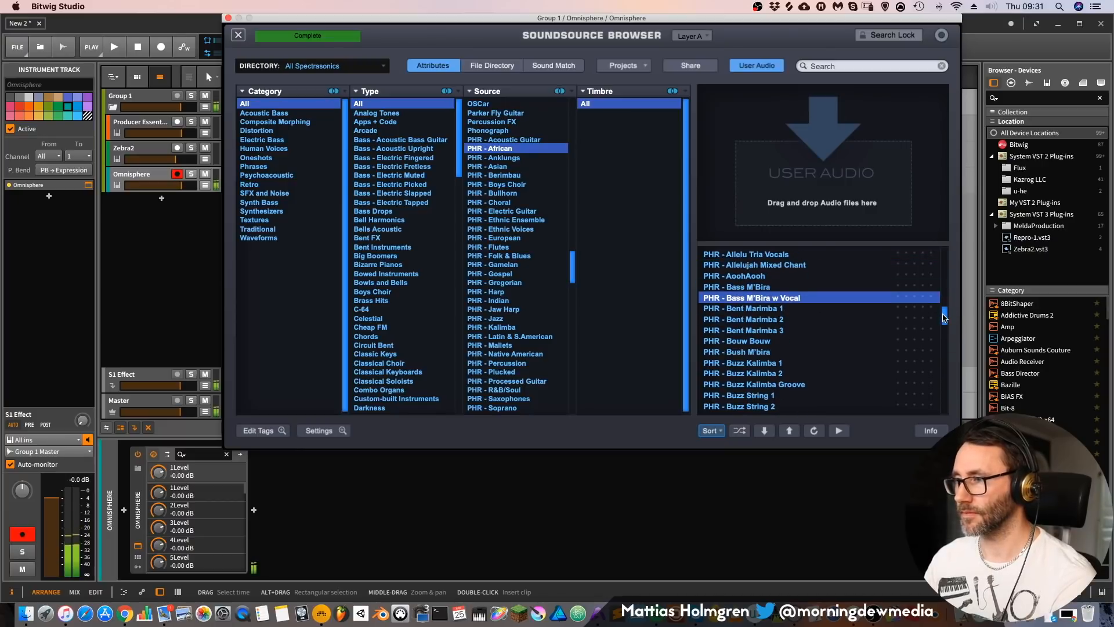
{"action": "left_click", "coordinate": [794, 320]}
{"action": "scroll", "coordinate": [876, 329], "scroll_direction": "down", "scroll_amount": 3}
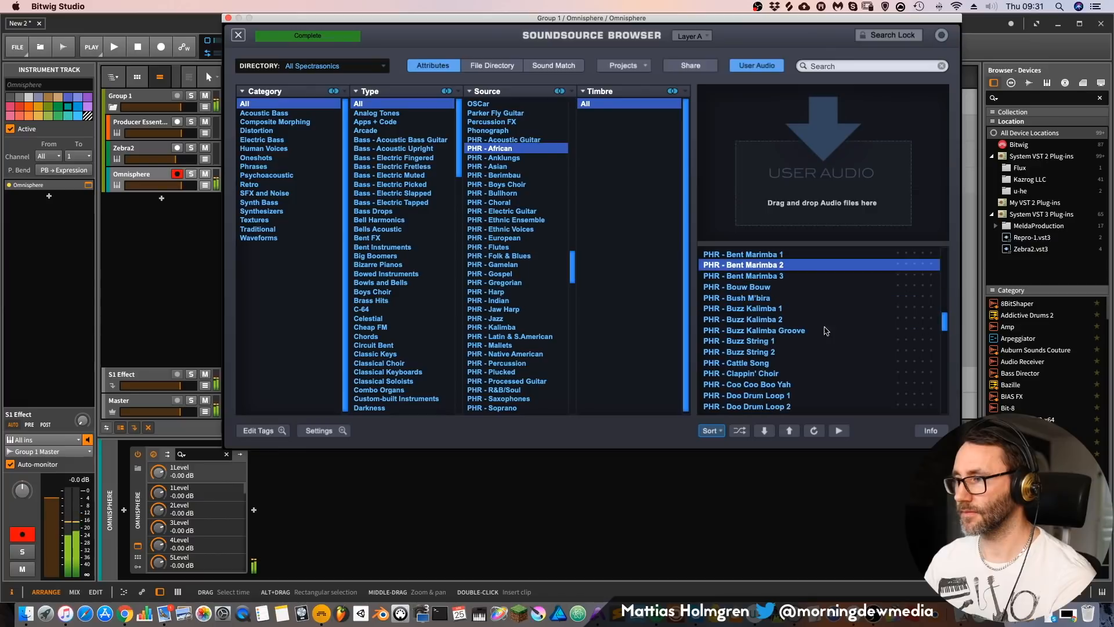
{"action": "double_click", "coordinate": [779, 319]}
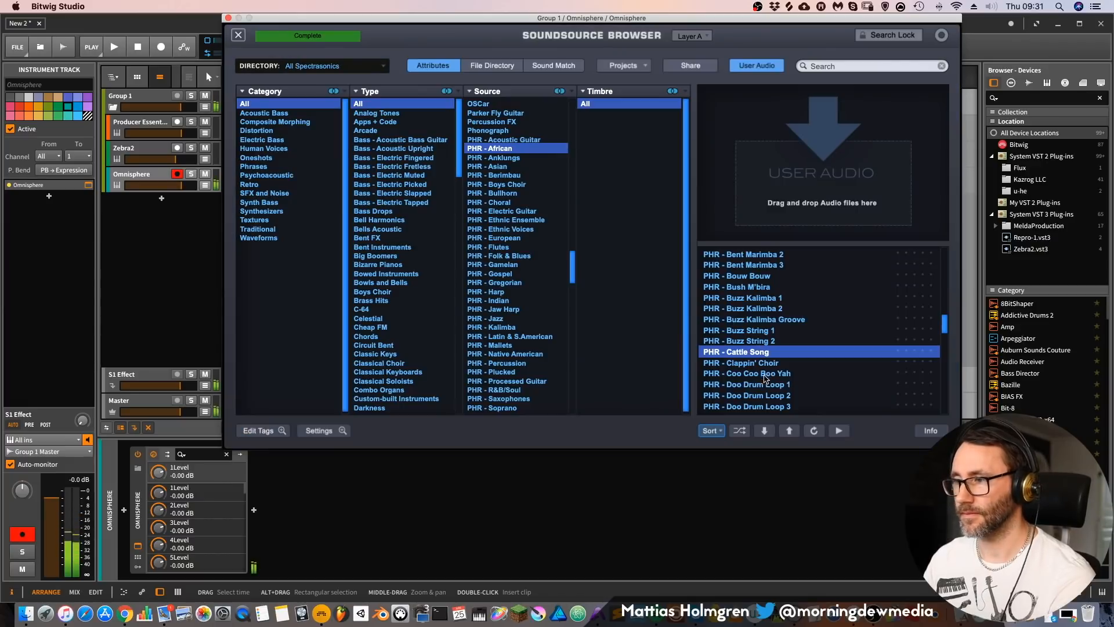
Step: Audition PHR - Female Rave 1, Female Rave 9, Grand M'Bira and Girl Choir, plus Boy Soloist Agnus Boy 2 from the European source
{"action": "key", "text": "Down"}
{"action": "key", "text": "Down"}
{"action": "key", "text": "Down"}
{"action": "key", "text": "Down"}
{"action": "key", "text": "Down"}
{"action": "key", "text": "Down"}
{"action": "key", "text": "Down"}
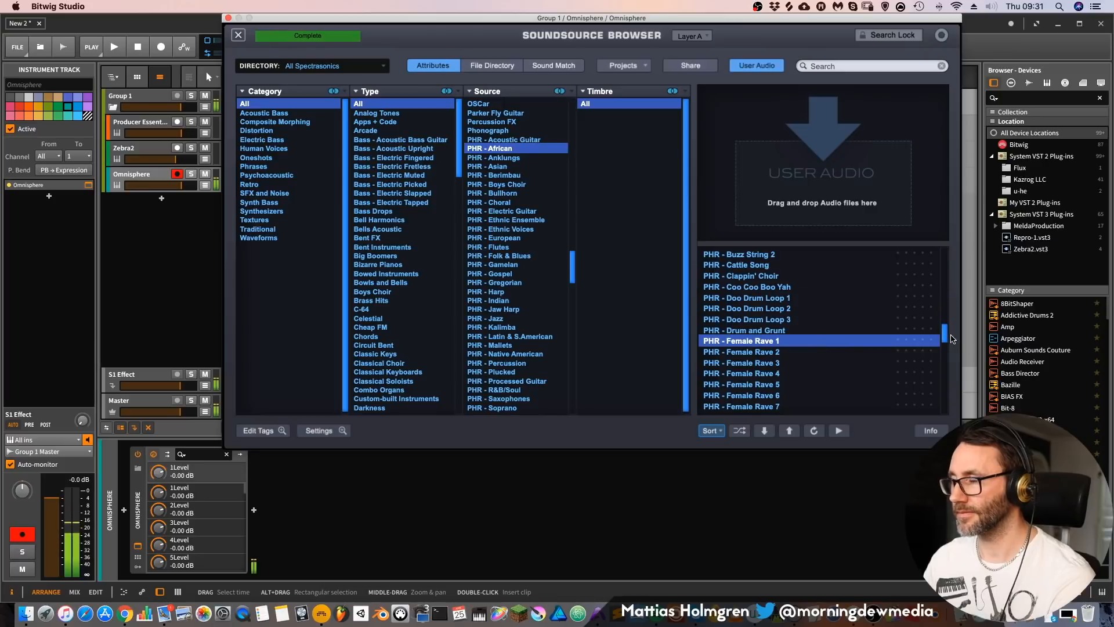
{"action": "left_click_drag", "start_coordinate": [947, 336], "coordinate": [888, 350]}
{"action": "left_click", "coordinate": [779, 267]}
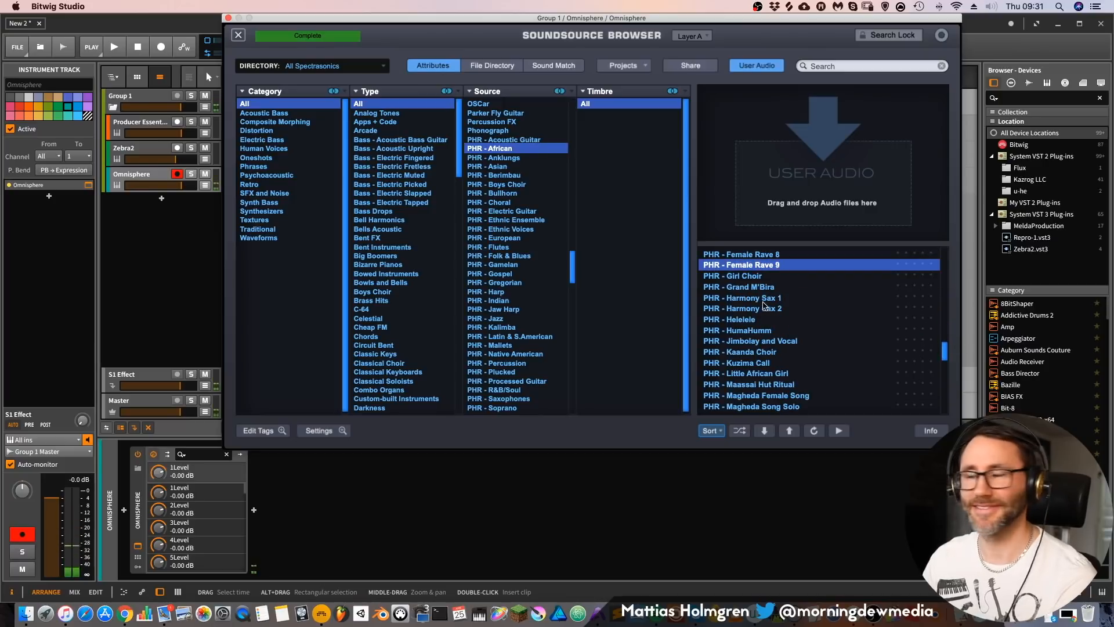
{"action": "left_click", "coordinate": [762, 287]}
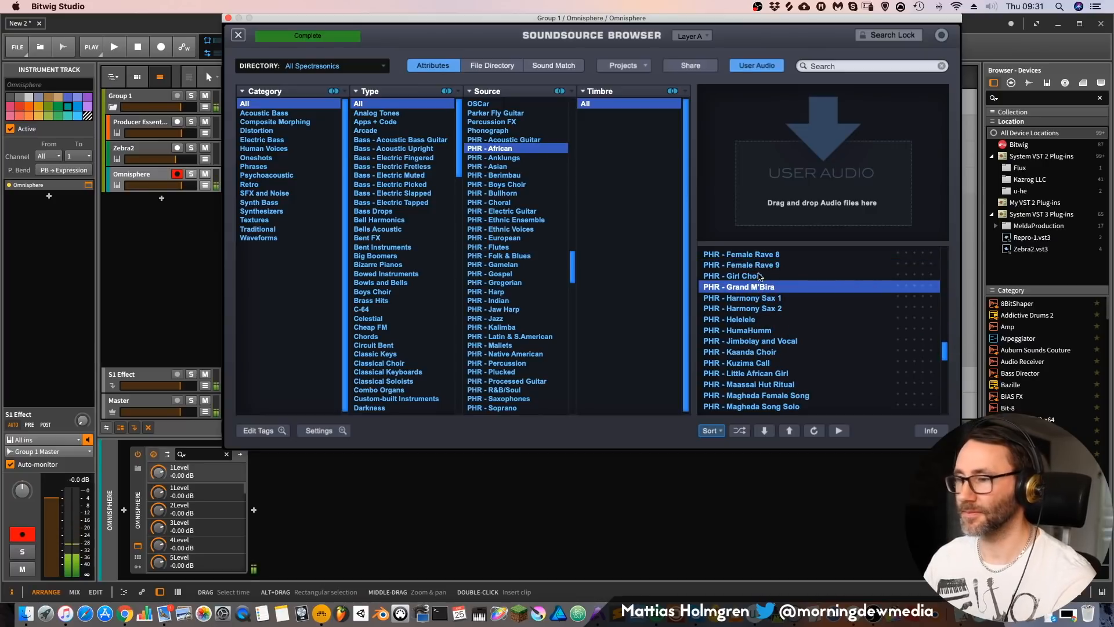
{"action": "left_click", "coordinate": [760, 277]}
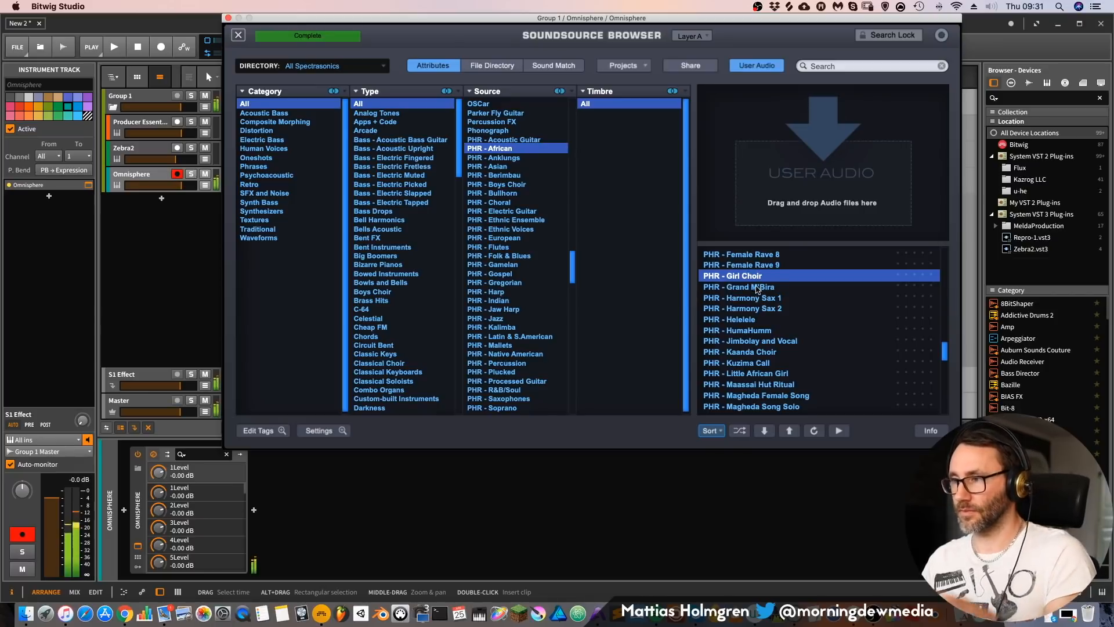
{"action": "left_click", "coordinate": [746, 320]}
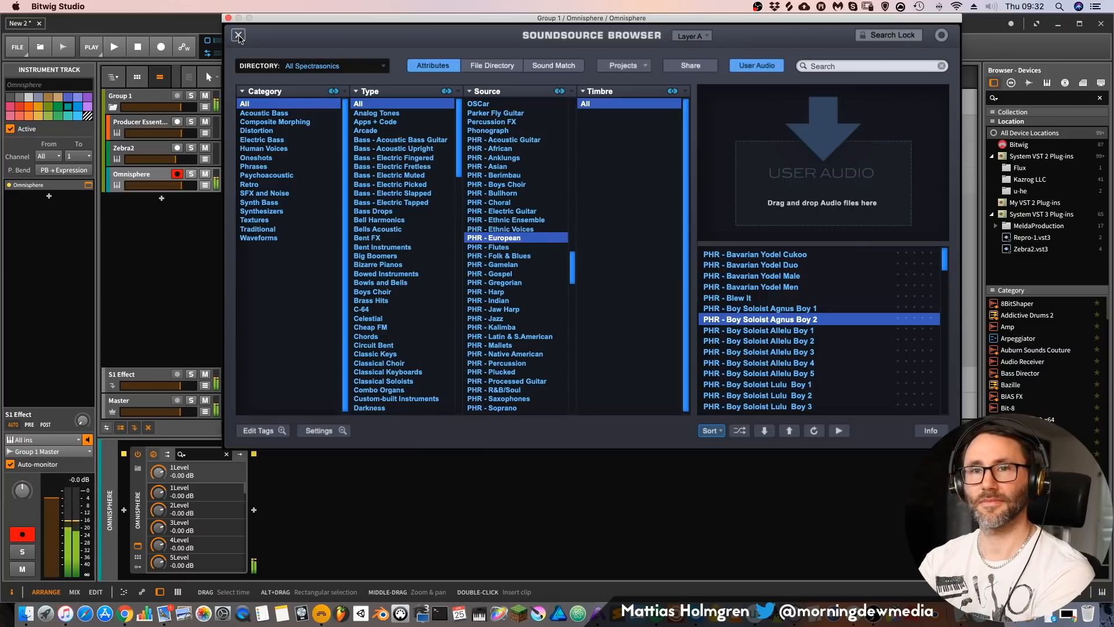
Step: Load PHR - Gamelan Orch 7 from the PHR - Gamelan source into layer A and close the soundsource browser
{"action": "scroll", "coordinate": [831, 325], "scroll_direction": "down", "scroll_amount": 3}
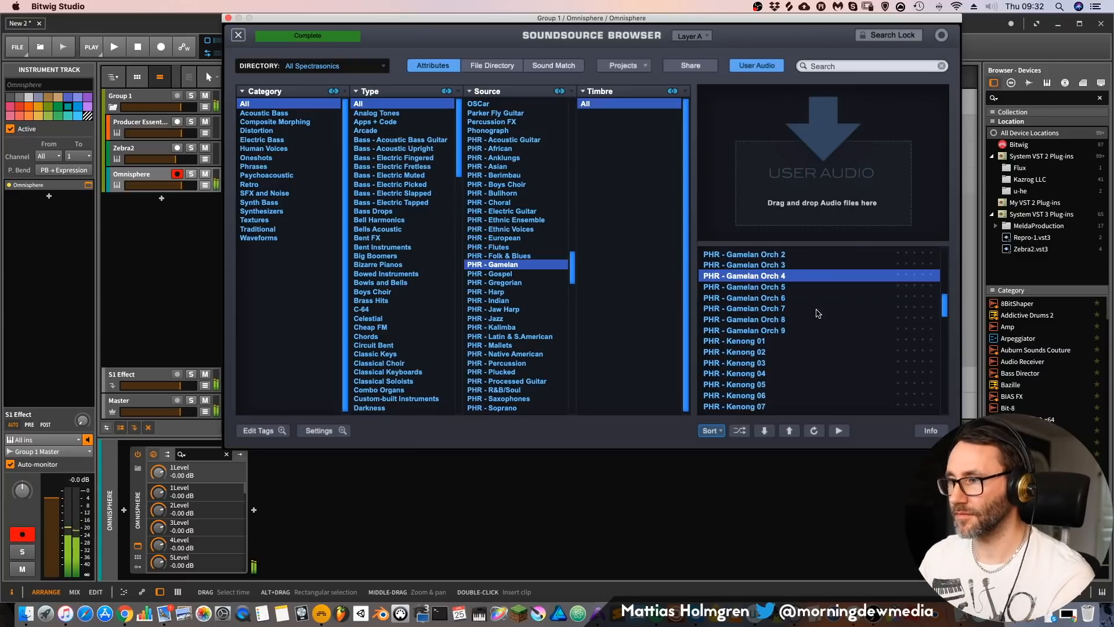
{"action": "left_click", "coordinate": [815, 309]}
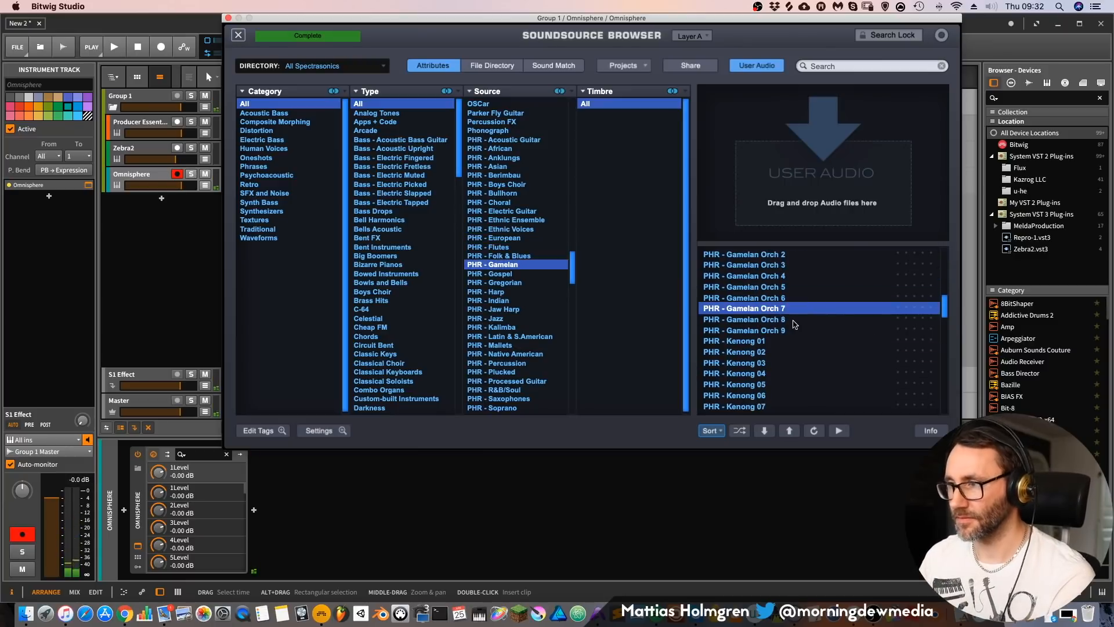
{"action": "left_click", "coordinate": [239, 35]}
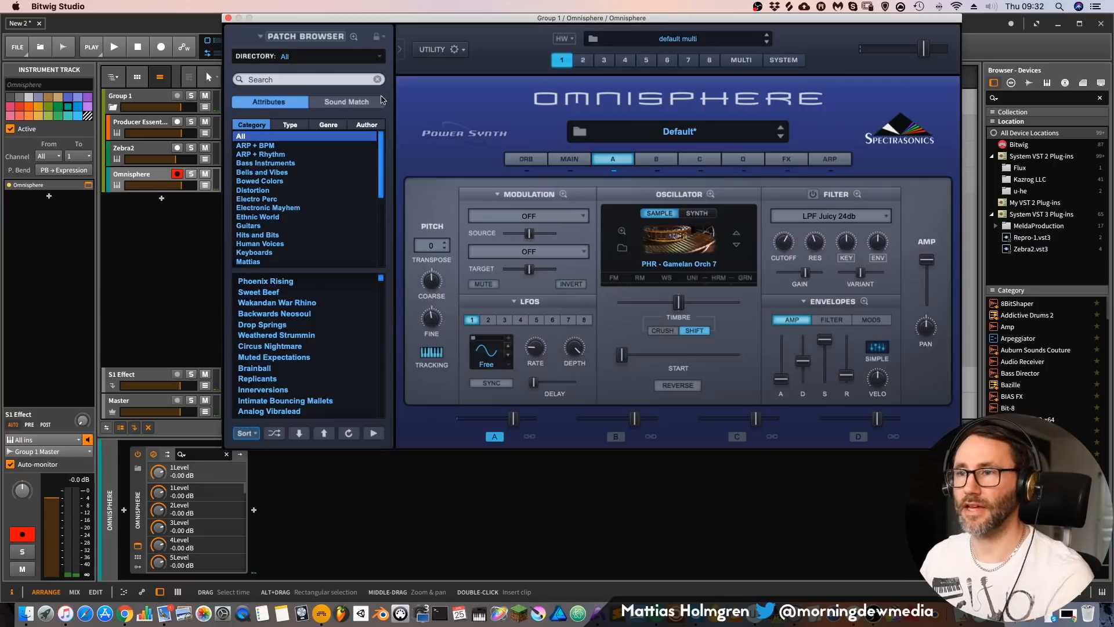
Step: Enable Granular synthesis for the gamelan sample, move the grain position slightly earlier in the waveform, and return to layer A's main controls
{"action": "left_click", "coordinate": [648, 239]}
{"action": "left_click", "coordinate": [633, 234]}
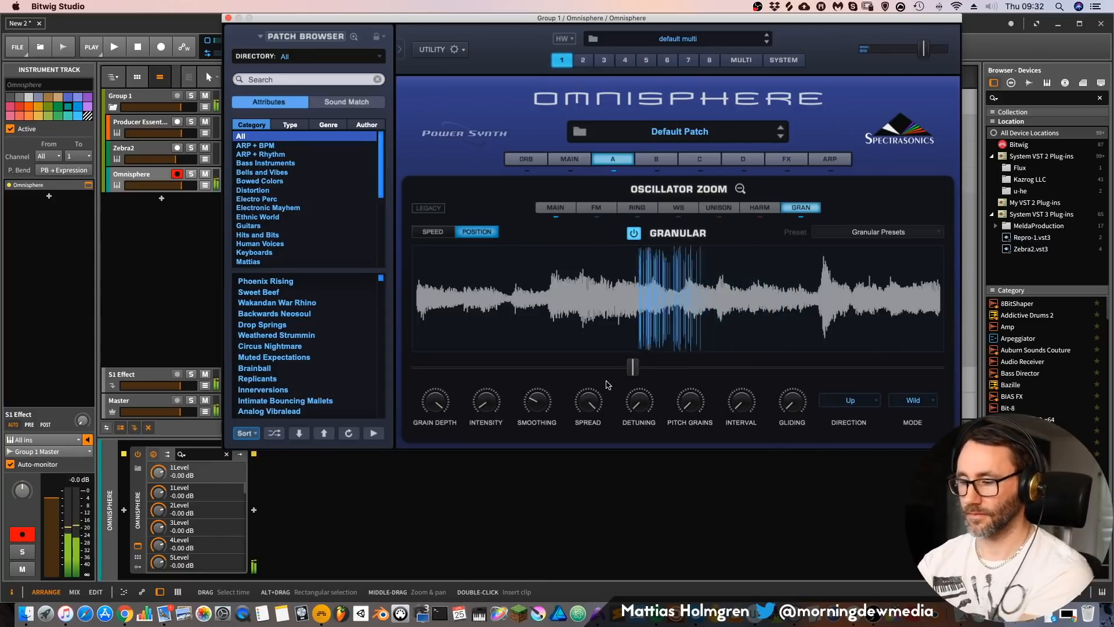
{"action": "left_click_drag", "start_coordinate": [633, 367], "coordinate": [608, 366]}
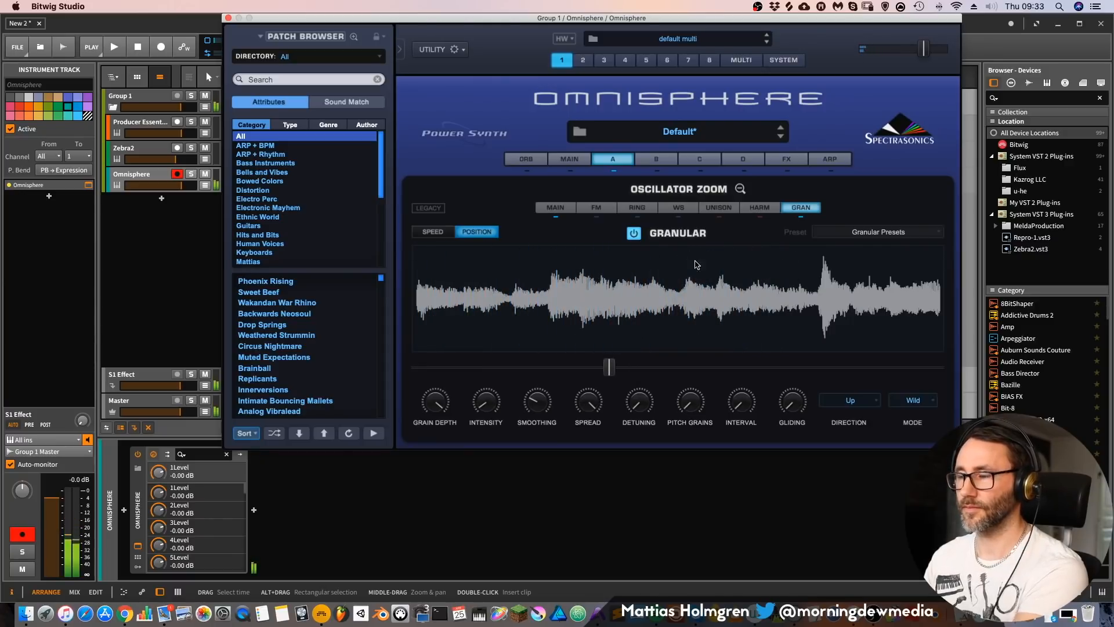
{"action": "left_click", "coordinate": [740, 188]}
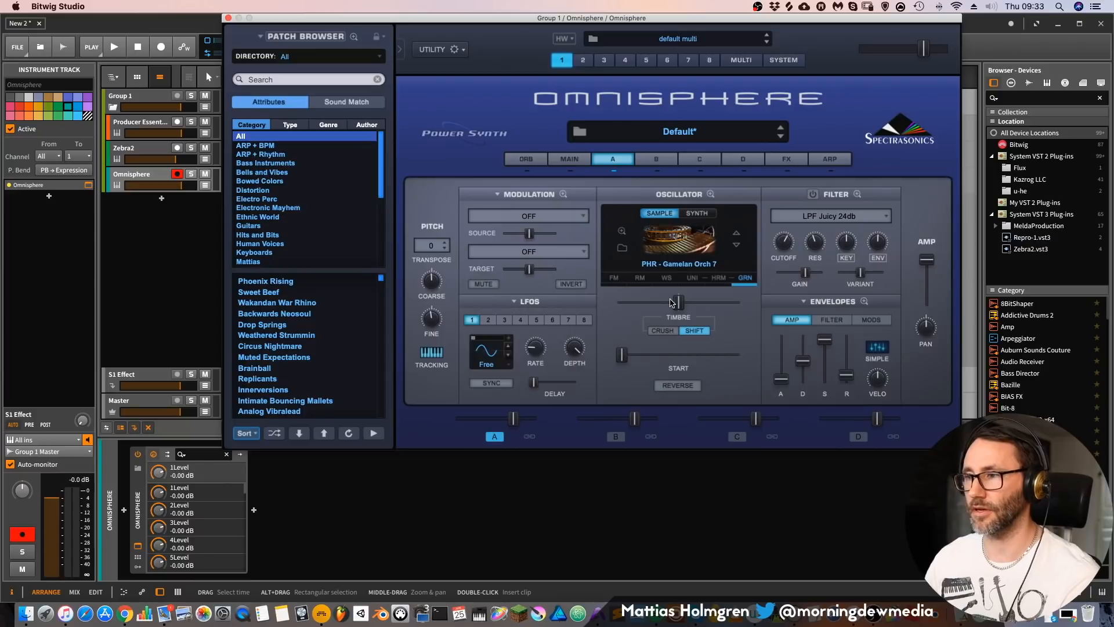
Step: Open the soundsource browser for layer A and filter its sounds by the type Waves - Classic Pulse
{"action": "left_click", "coordinate": [621, 231]}
{"action": "left_click_drag", "start_coordinate": [419, 153], "coordinate": [415, 391]}
{"action": "left_click", "coordinate": [389, 286]}
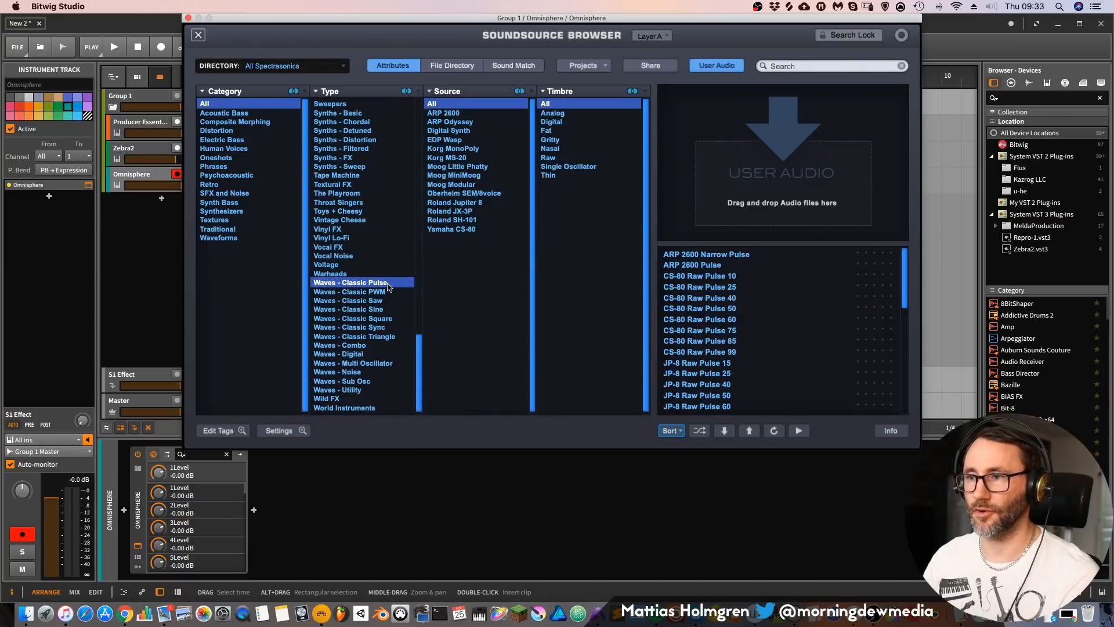